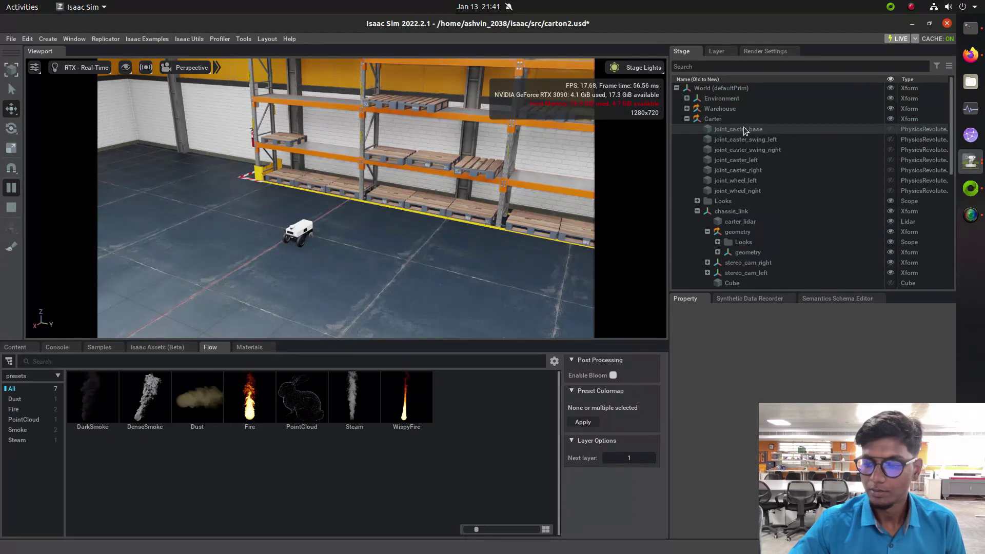
Zoom the viewport camera in until the Carter robot fills more of the warehouse view.
{"action": "scroll", "coordinate": [354, 174], "scroll_direction": "down", "scroll_amount": 2}
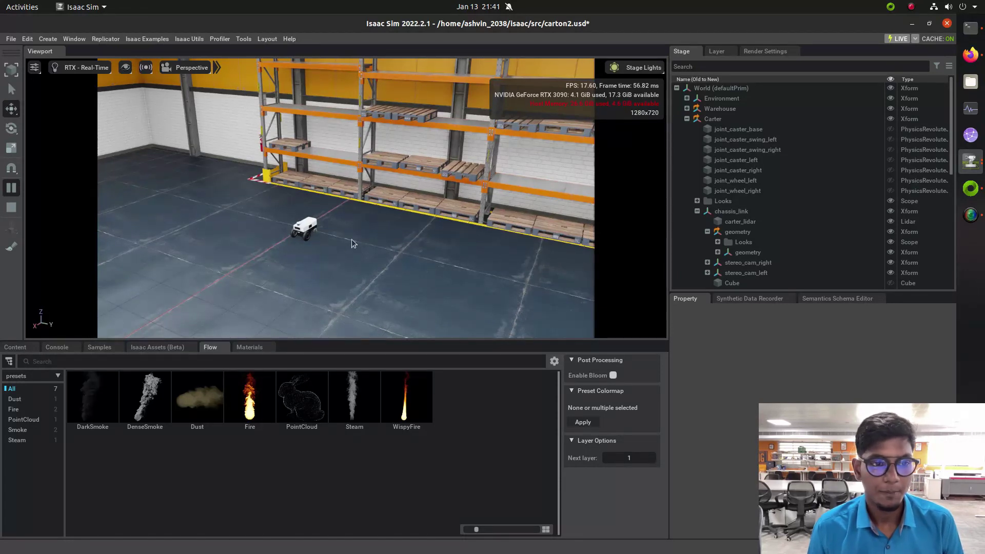
{"action": "scroll", "coordinate": [326, 245], "scroll_direction": "up", "scroll_amount": 3}
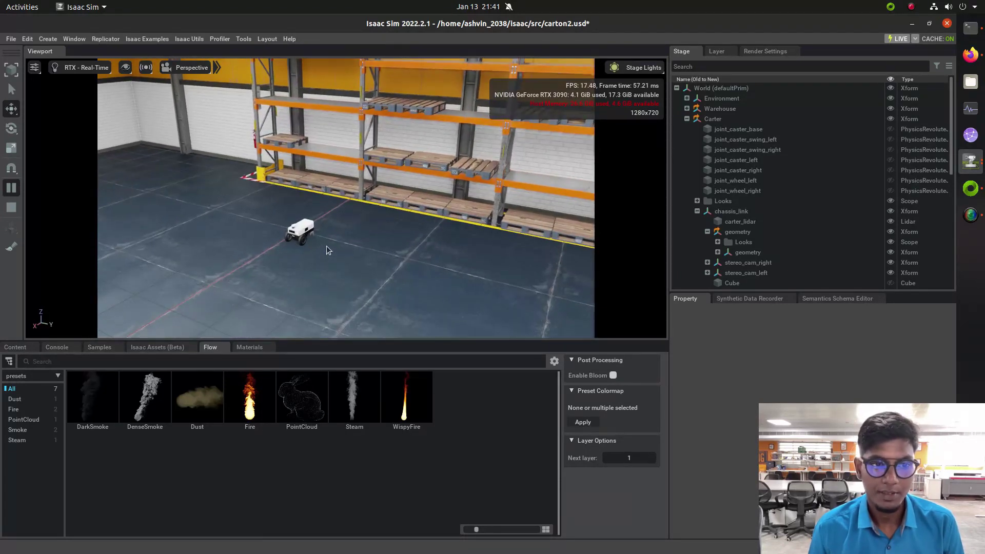
{"action": "scroll", "coordinate": [301, 253], "scroll_direction": "up", "scroll_amount": 5}
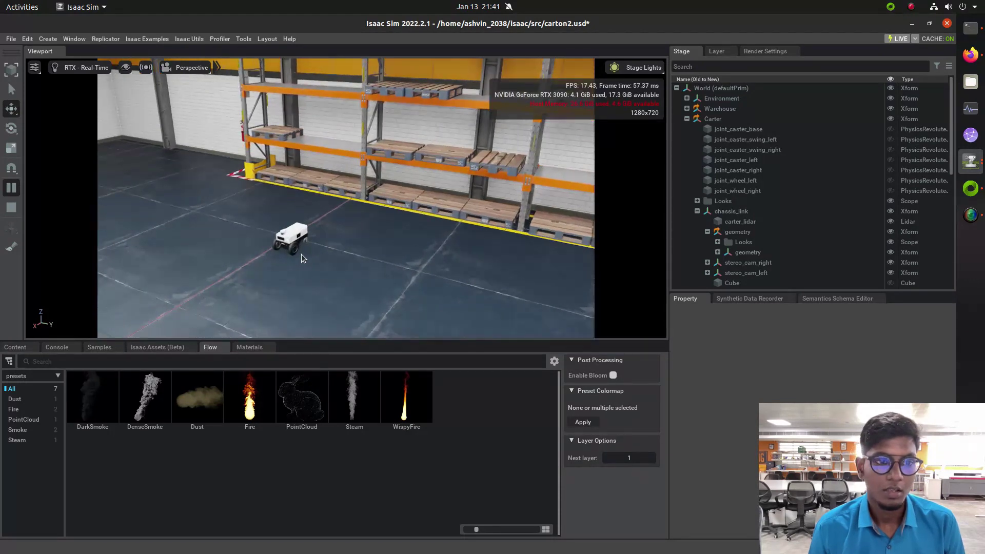
{"action": "scroll", "coordinate": [262, 245], "scroll_direction": "up", "scroll_amount": 5}
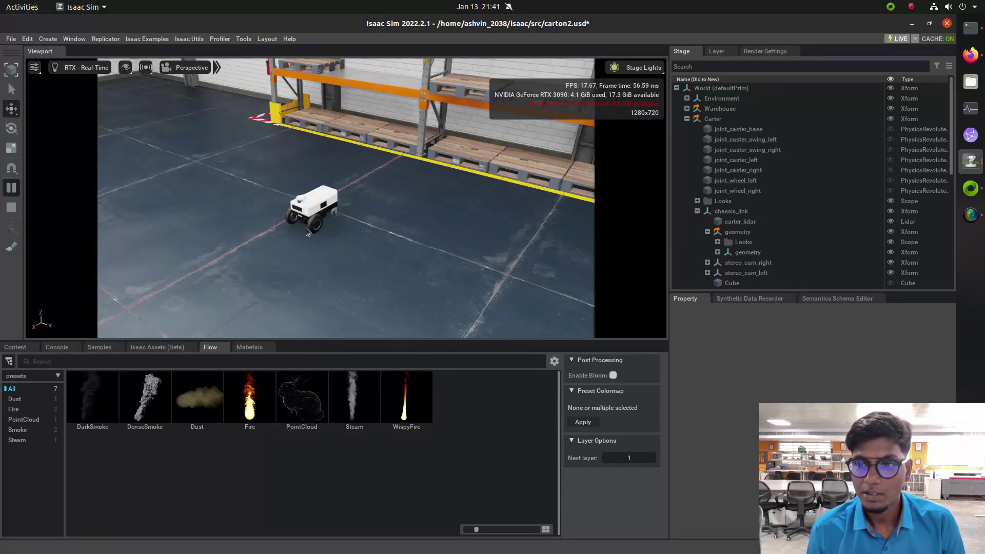
Expand caster_wheel_left in the Stage tree to show its parts.
{"action": "scroll", "coordinate": [827, 219], "scroll_direction": "down", "scroll_amount": 3}
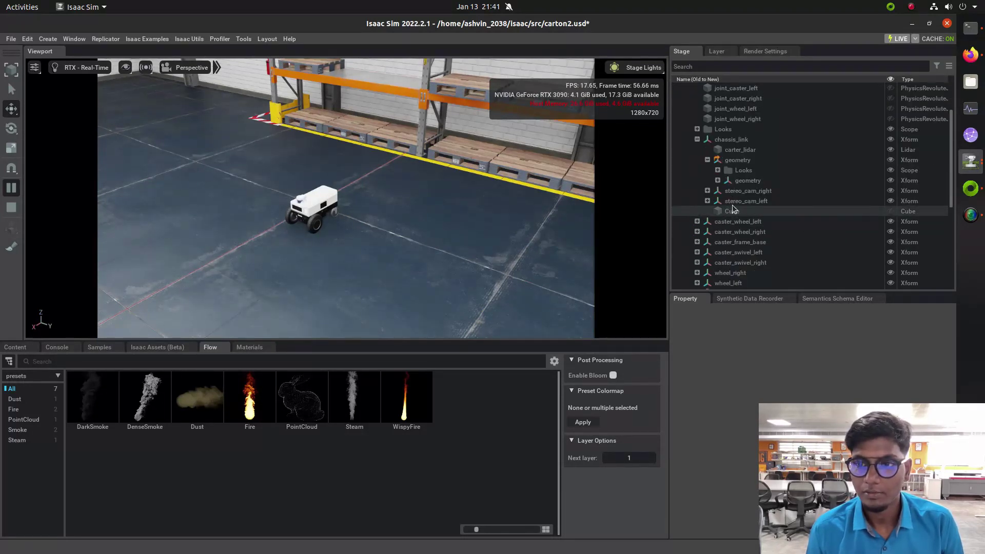
{"action": "scroll", "coordinate": [733, 209], "scroll_direction": "down", "scroll_amount": 2}
{"action": "scroll", "coordinate": [734, 207], "scroll_direction": "up", "scroll_amount": 2}
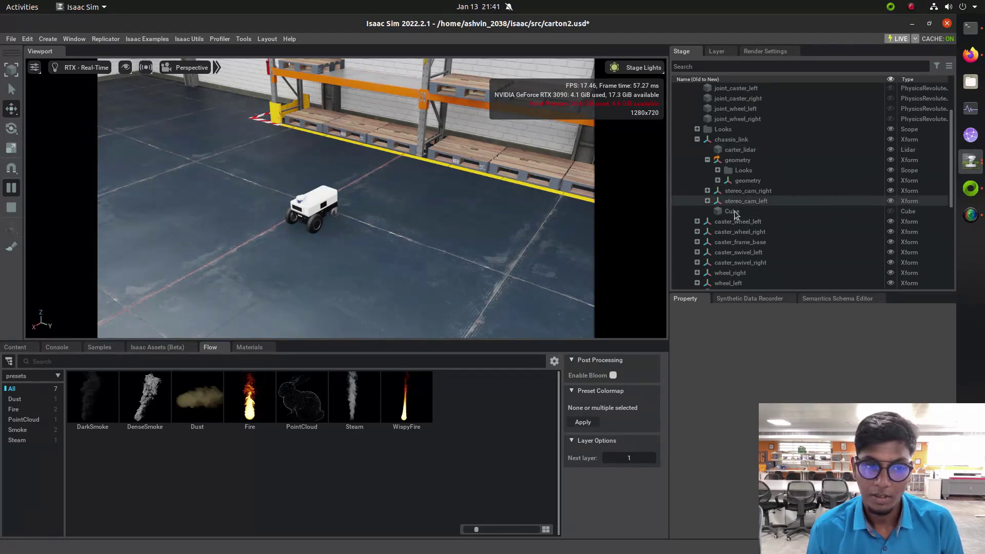
{"action": "scroll", "coordinate": [737, 213], "scroll_direction": "down", "scroll_amount": 1}
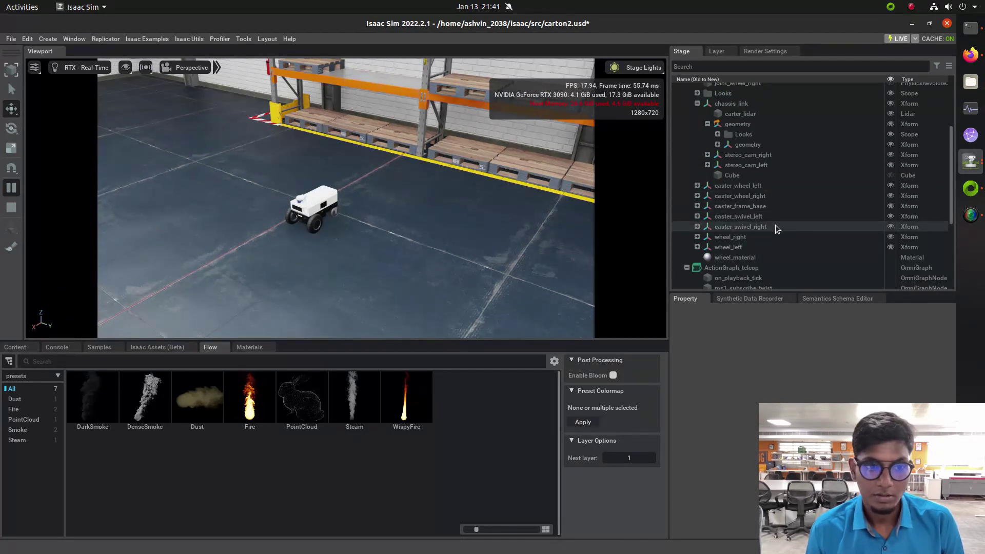
{"action": "left_click", "coordinate": [697, 185]}
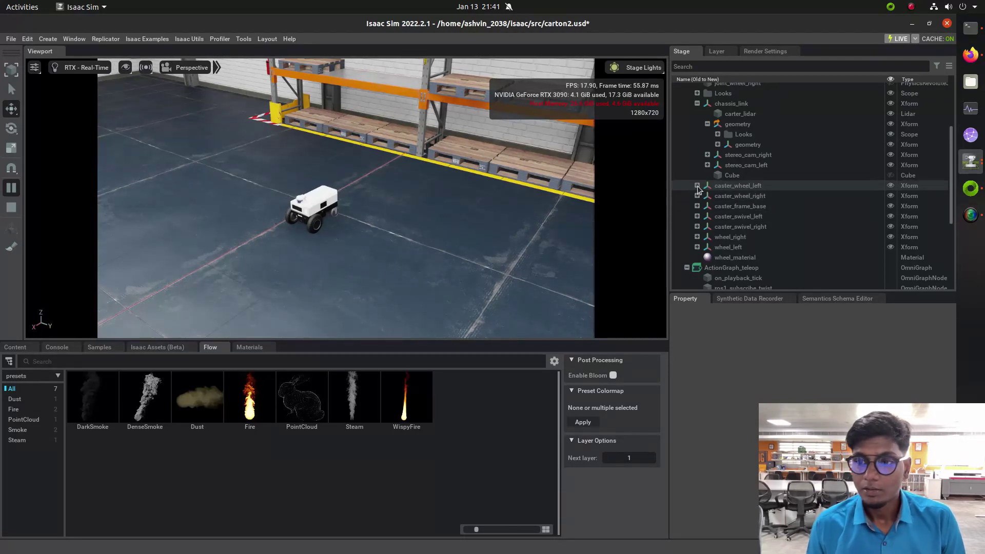
Expand stereo_cam_right to reveal its camera parts.
{"action": "scroll", "coordinate": [701, 159], "scroll_direction": "up", "scroll_amount": 3}
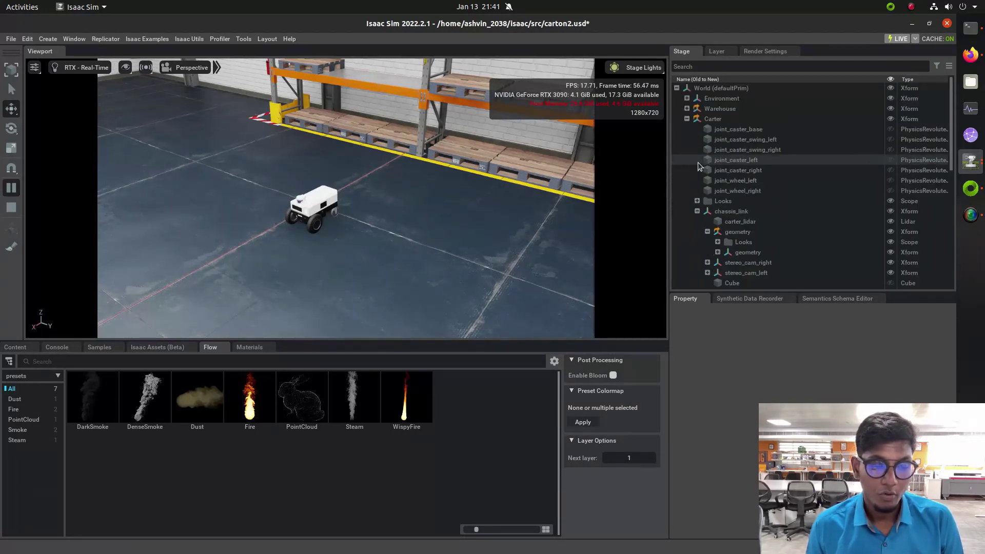
{"action": "scroll", "coordinate": [762, 235], "scroll_direction": "down", "scroll_amount": 5}
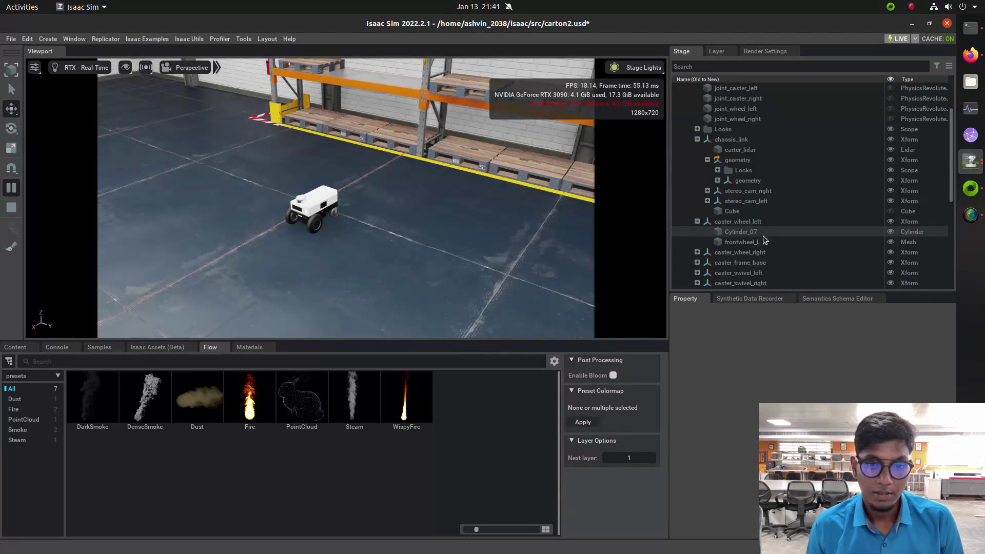
{"action": "scroll", "coordinate": [718, 195], "scroll_direction": "up", "scroll_amount": 3}
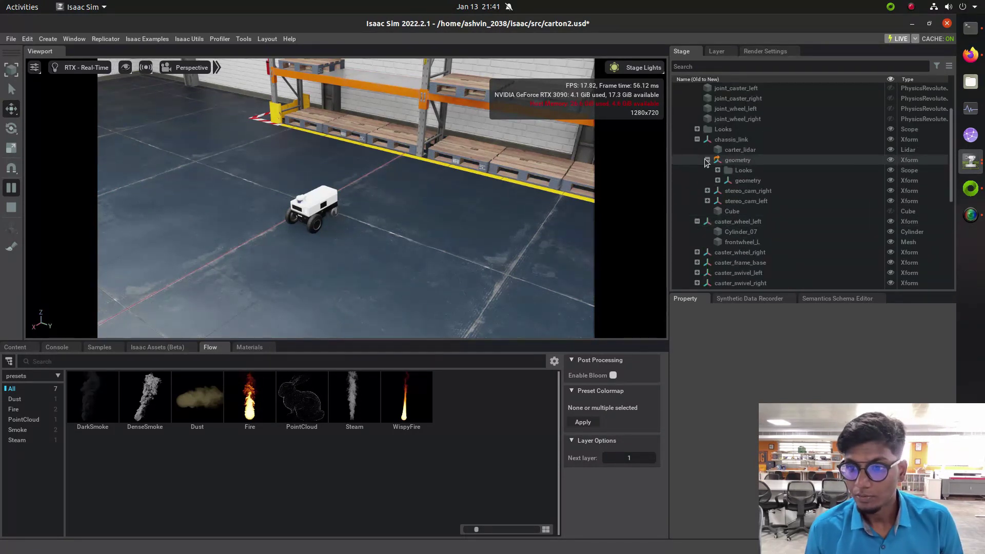
{"action": "left_click", "coordinate": [707, 191]}
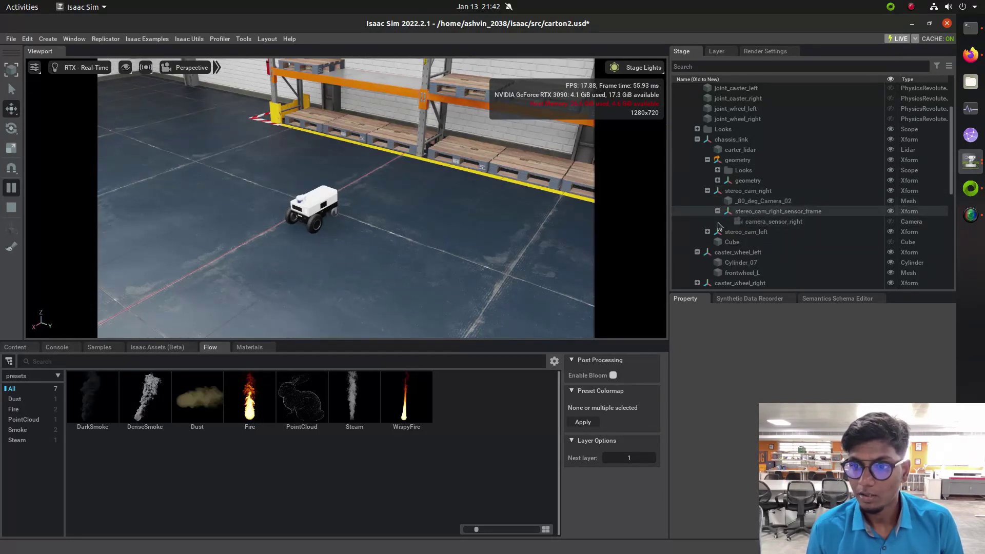
{"action": "scroll", "coordinate": [728, 244], "scroll_direction": "down", "scroll_amount": 5}
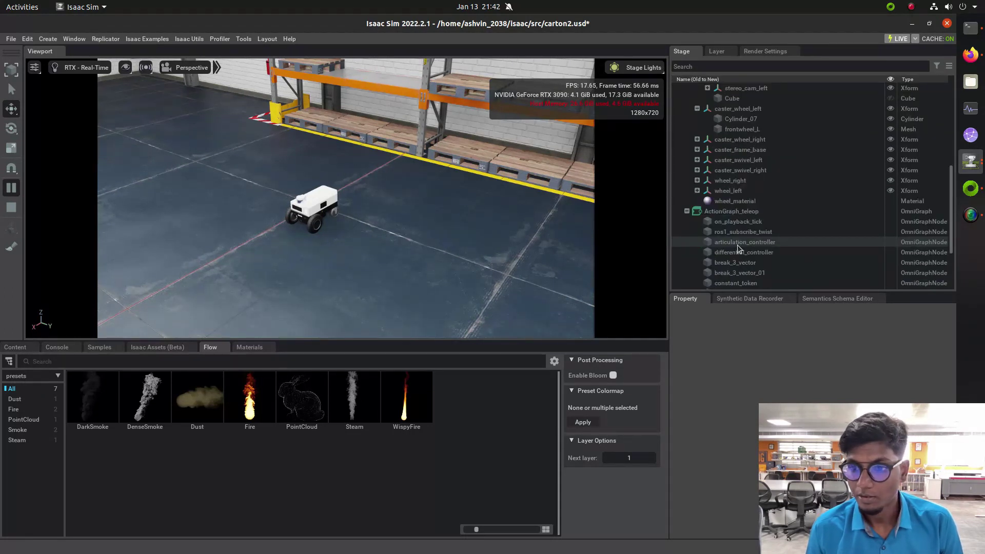
{"action": "scroll", "coordinate": [726, 229], "scroll_direction": "up", "scroll_amount": 4}
{"action": "scroll", "coordinate": [727, 231], "scroll_direction": "up", "scroll_amount": 4}
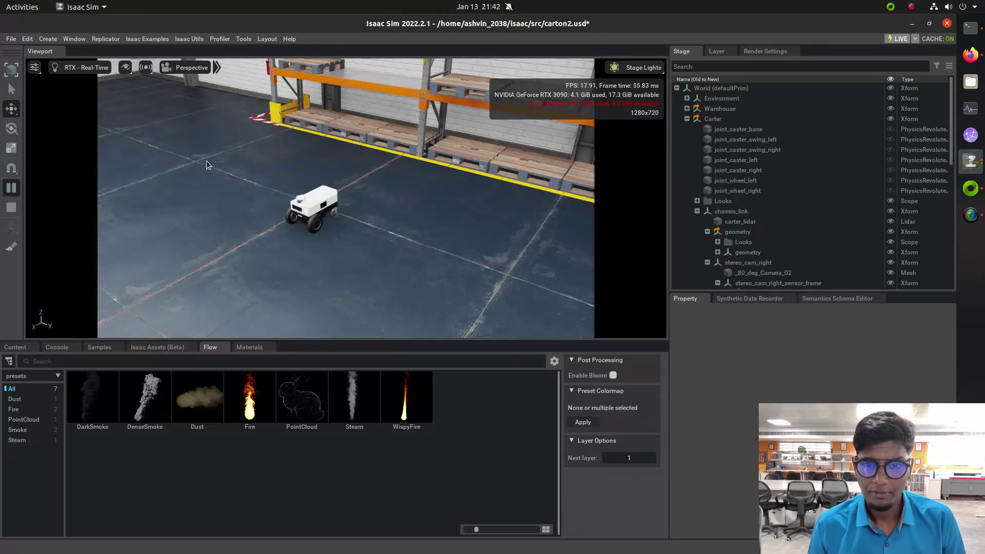
Load /World/ActionGraph_teleop into the Action Graph editor via Window > Visual Scripting > Action Graph.
{"action": "left_click", "coordinate": [73, 41]}
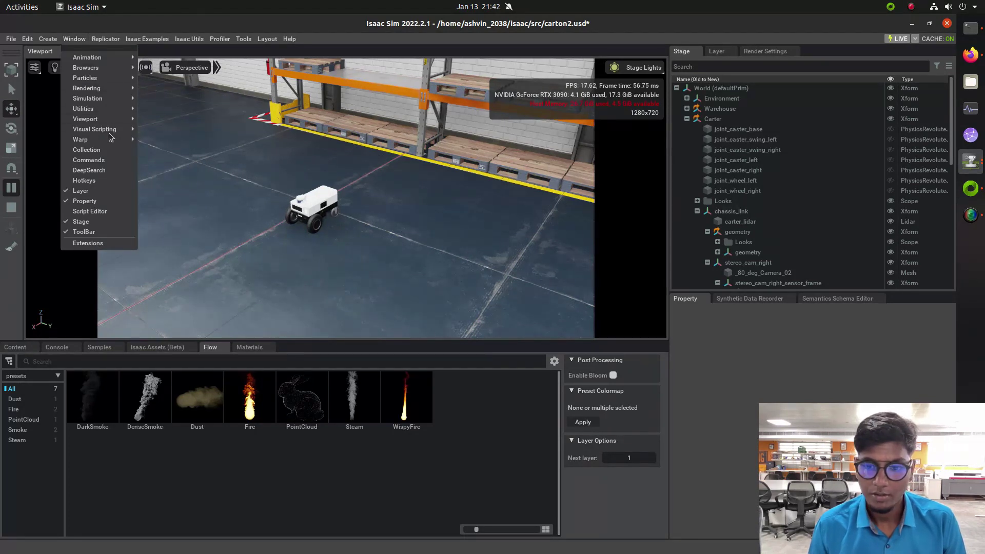
{"action": "mouse_move", "coordinate": [117, 133]}
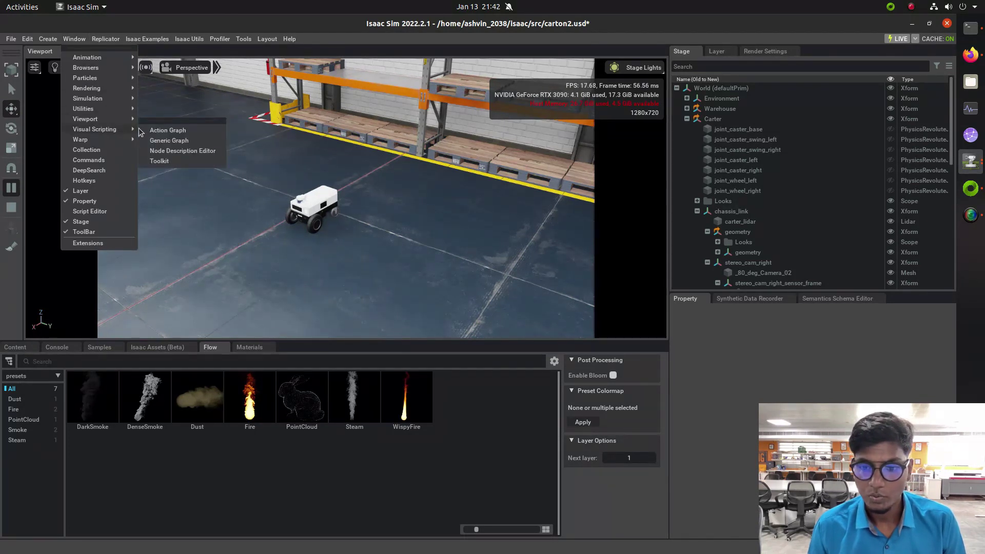
{"action": "left_click", "coordinate": [179, 128]}
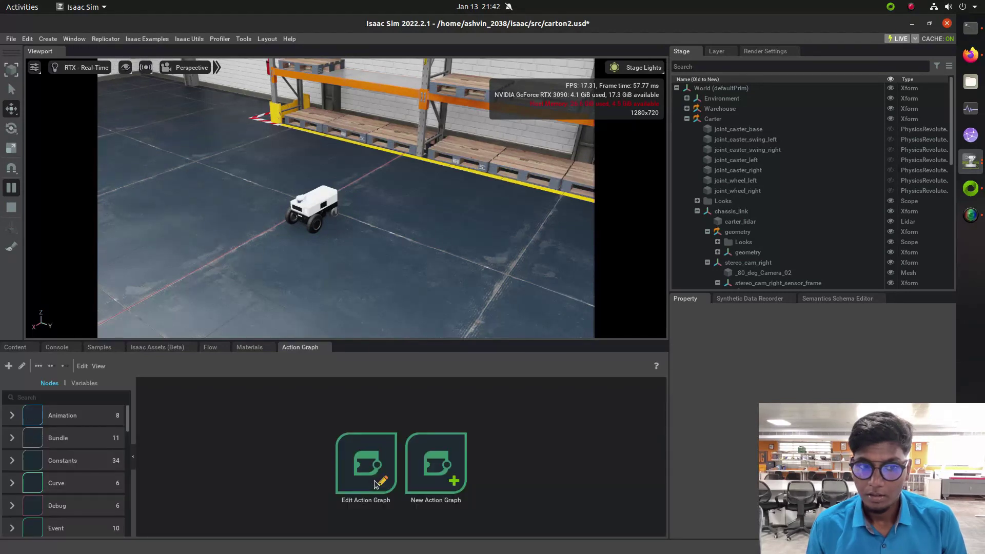
{"action": "left_click", "coordinate": [378, 466]}
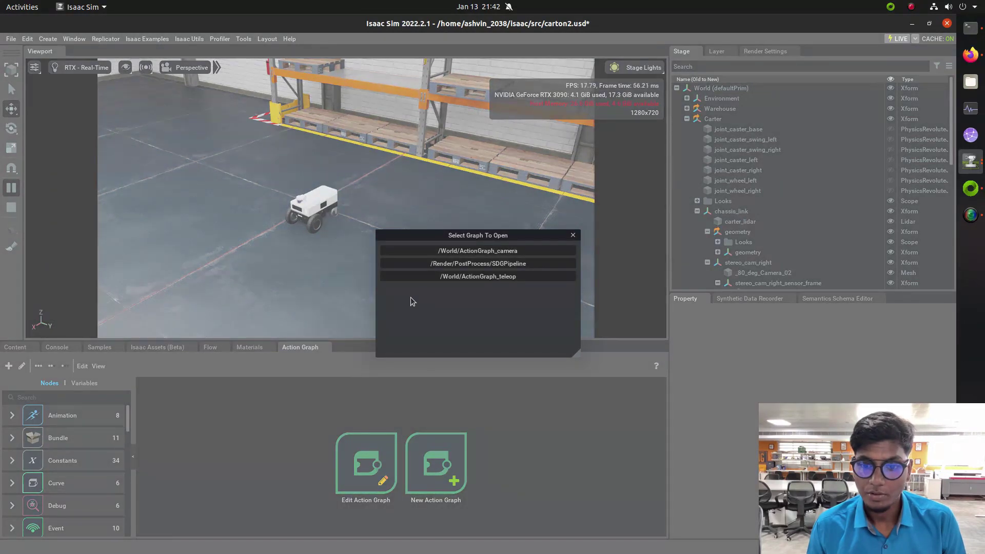
{"action": "left_click", "coordinate": [521, 276]}
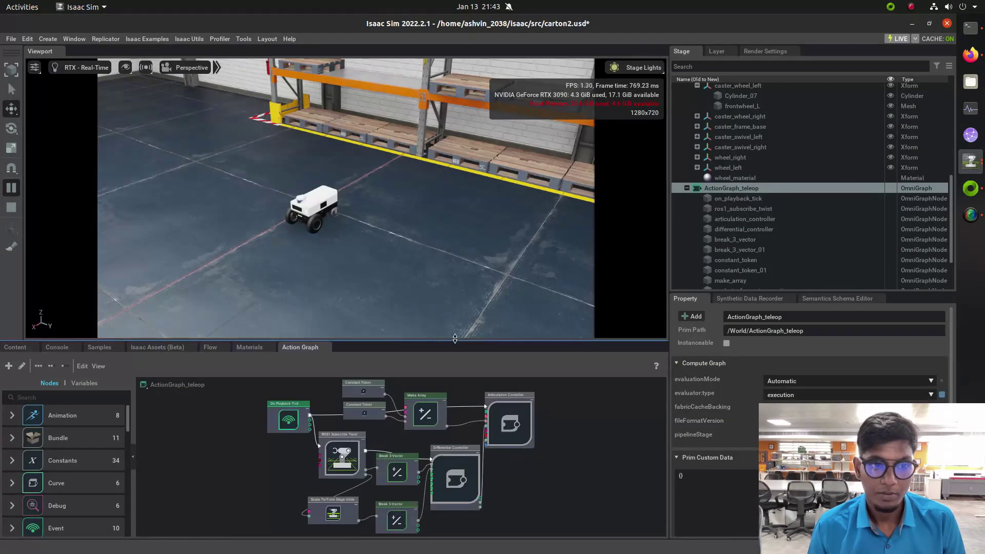
{"action": "left_click_drag", "start_coordinate": [453, 345], "coordinate": [308, 251]}
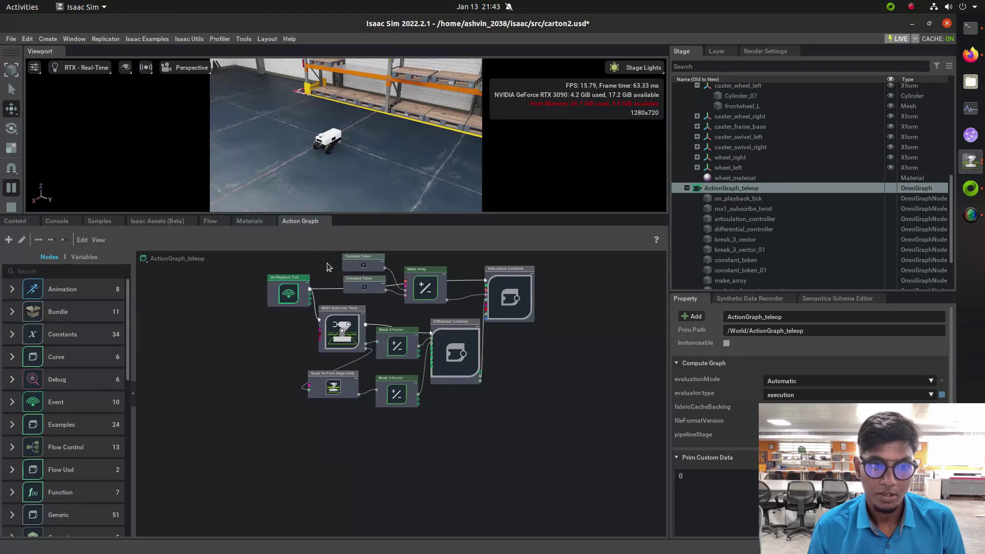
{"action": "scroll", "coordinate": [323, 264], "scroll_direction": "up", "scroll_amount": 6}
{"action": "left_click", "coordinate": [239, 334]}
{"action": "left_click_drag", "start_coordinate": [239, 332], "coordinate": [283, 327]}
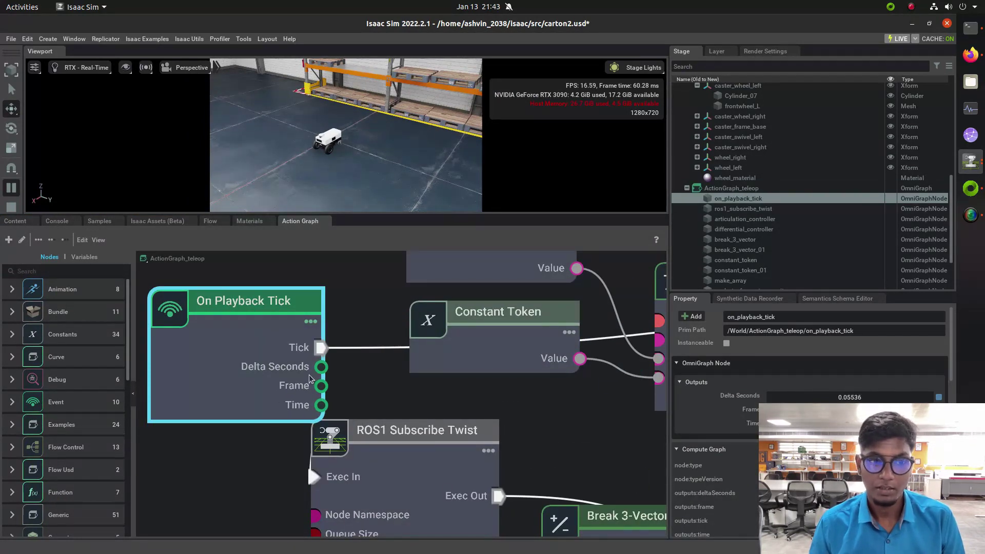
{"action": "scroll", "coordinate": [335, 456], "scroll_direction": "down", "scroll_amount": 6}
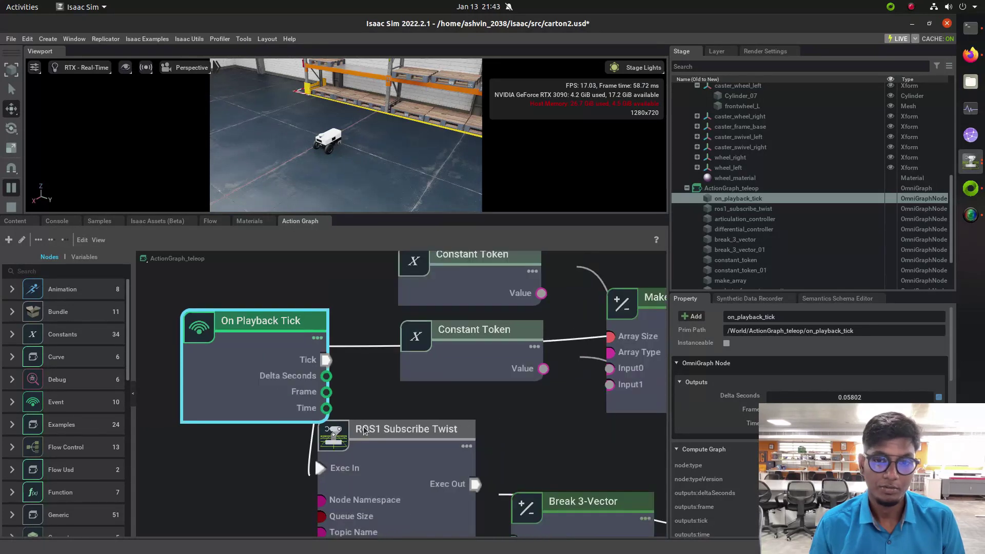
{"action": "left_click", "coordinate": [442, 370]}
{"action": "left_click", "coordinate": [440, 408]}
{"action": "left_click", "coordinate": [442, 372]}
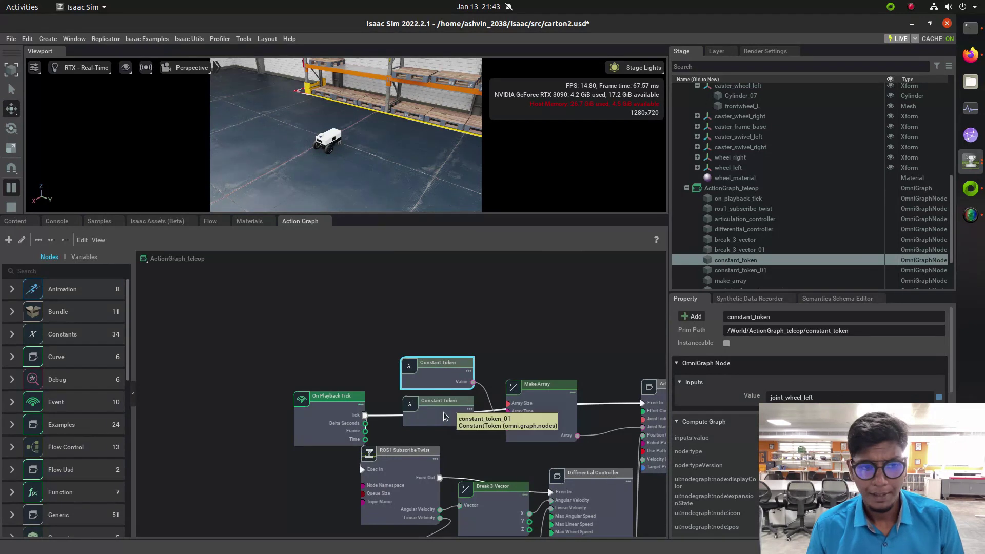
{"action": "left_click", "coordinate": [442, 413]}
{"action": "left_click", "coordinate": [543, 405]}
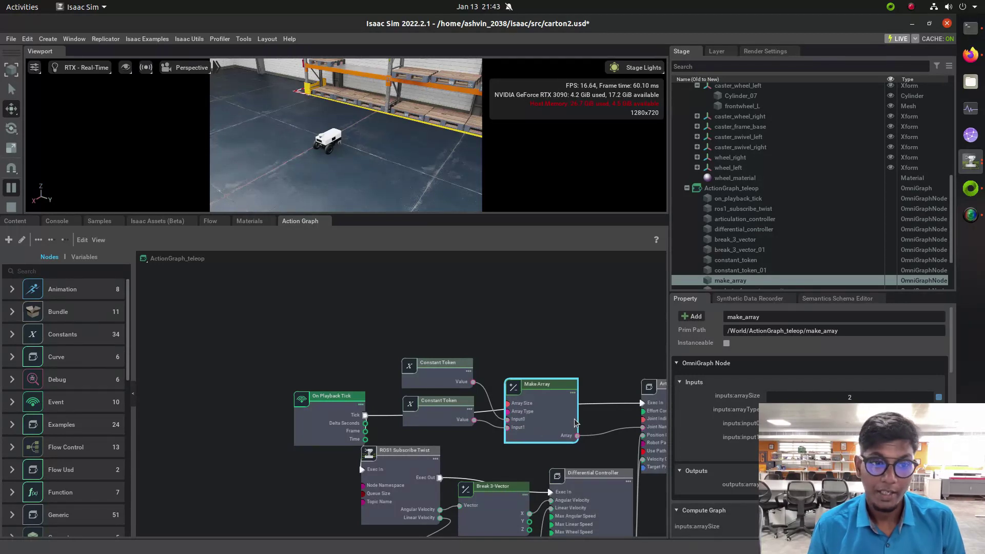
{"action": "scroll", "coordinate": [540, 423], "scroll_direction": "down", "scroll_amount": 3}
{"action": "left_click", "coordinate": [640, 429]}
{"action": "scroll", "coordinate": [638, 429], "scroll_direction": "up", "scroll_amount": 5}
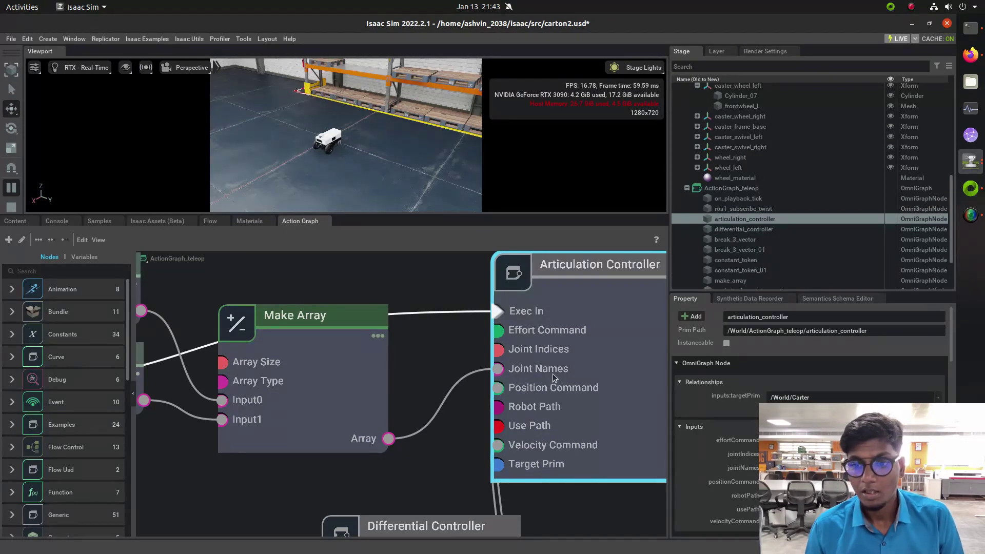
{"action": "scroll", "coordinate": [553, 378], "scroll_direction": "down", "scroll_amount": 5}
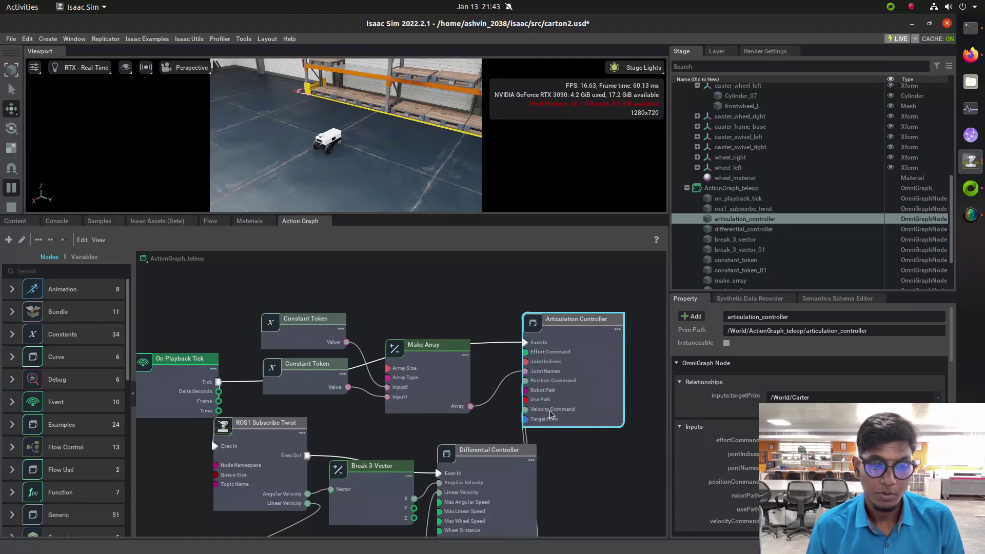
Place the Differential Controller below Make Array and the Articulation Controller further right.
{"action": "left_click_drag", "start_coordinate": [550, 413], "coordinate": [589, 411]}
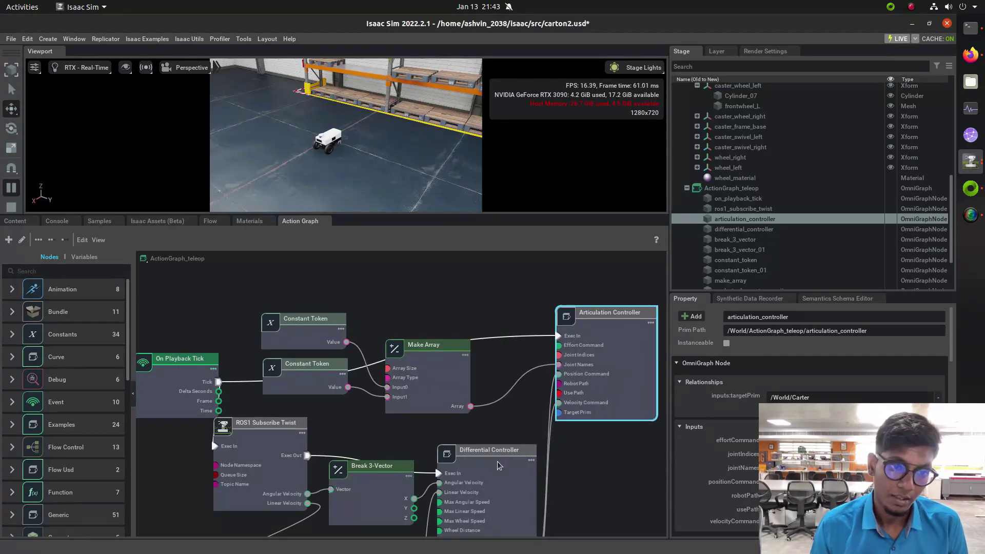
{"action": "scroll", "coordinate": [498, 465], "scroll_direction": "down", "scroll_amount": 1}
{"action": "left_click", "coordinate": [498, 465]}
{"action": "left_click_drag", "start_coordinate": [497, 465], "coordinate": [505, 450]}
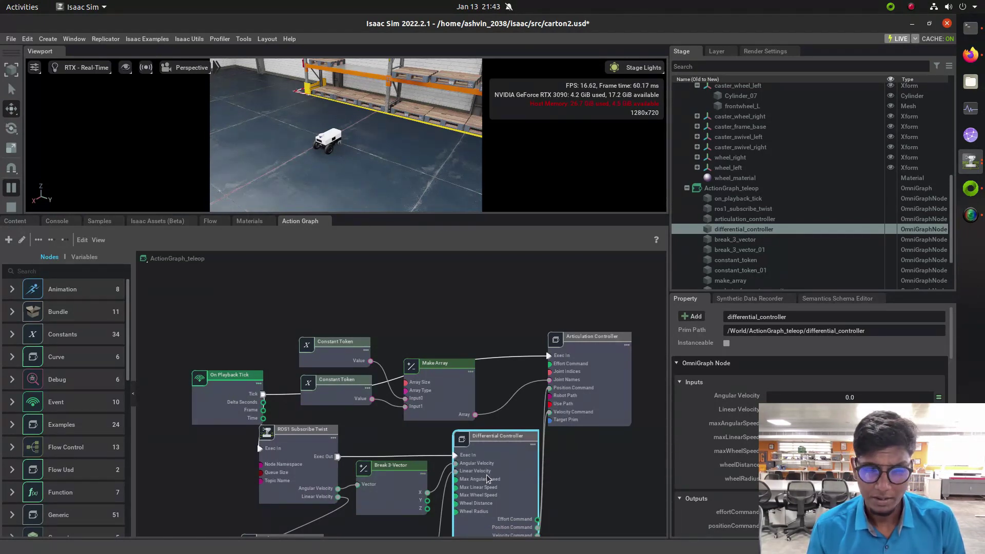
{"action": "left_click_drag", "start_coordinate": [465, 525], "coordinate": [488, 434]}
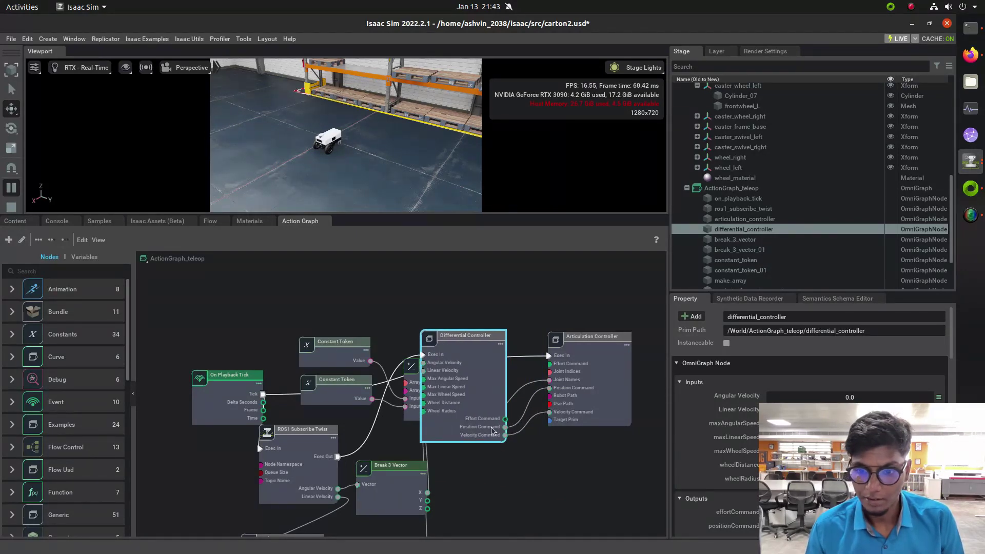
{"action": "left_click_drag", "start_coordinate": [467, 401], "coordinate": [498, 453]}
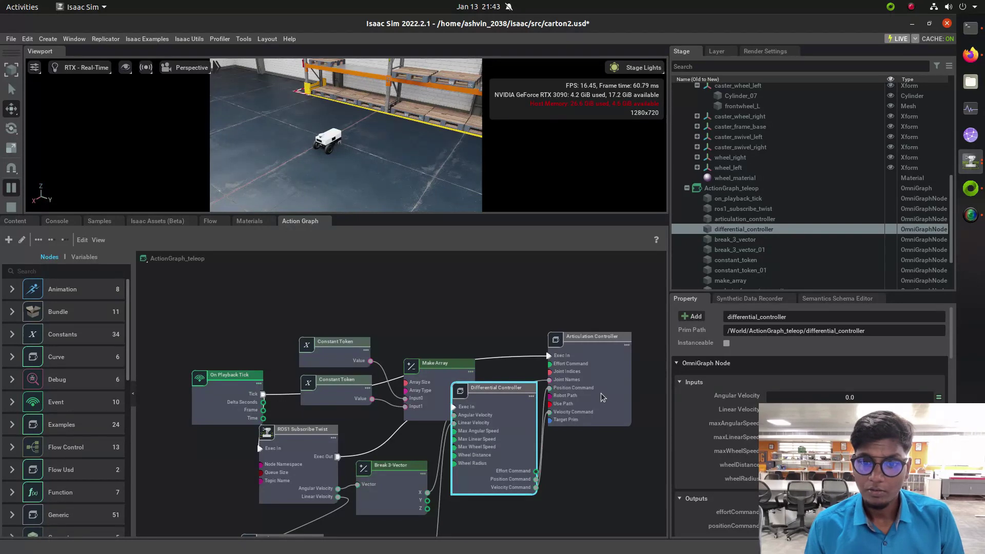
{"action": "left_click_drag", "start_coordinate": [584, 394], "coordinate": [612, 410]}
Raise Make Array, set Break 3-Vector beside the Constant Token, and shift ROS1 Subscribe Twist up-right.
{"action": "left_click_drag", "start_coordinate": [447, 365], "coordinate": [428, 312]}
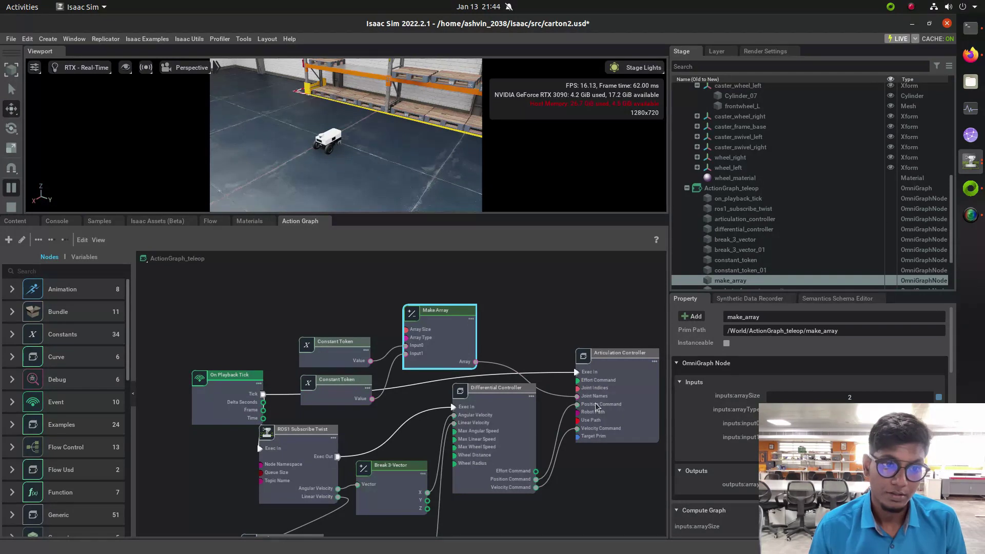
{"action": "left_click_drag", "start_coordinate": [409, 474], "coordinate": [411, 409]}
{"action": "scroll", "coordinate": [393, 462], "scroll_direction": "down", "scroll_amount": 3}
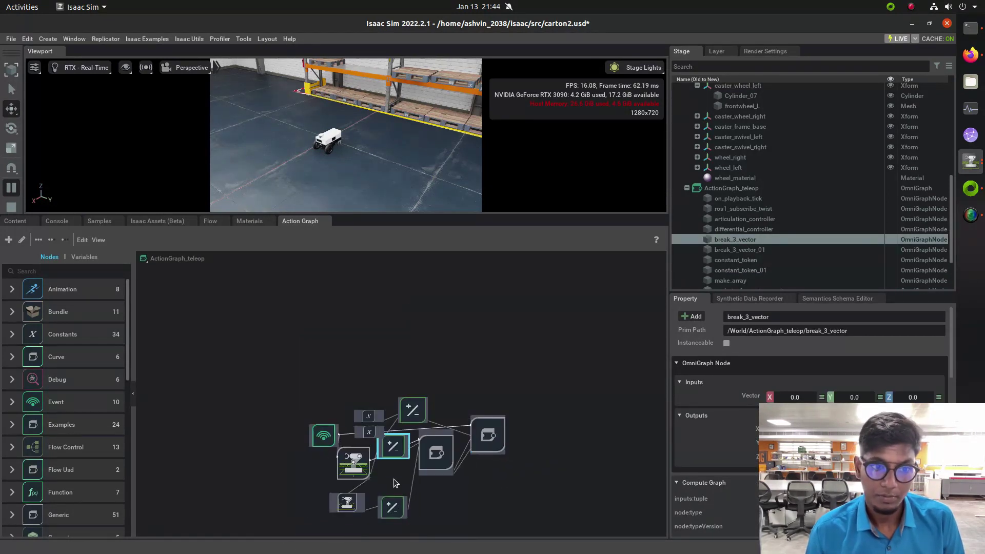
{"action": "scroll", "coordinate": [393, 479], "scroll_direction": "up", "scroll_amount": 6}
{"action": "left_click_drag", "start_coordinate": [404, 380], "coordinate": [414, 412]}
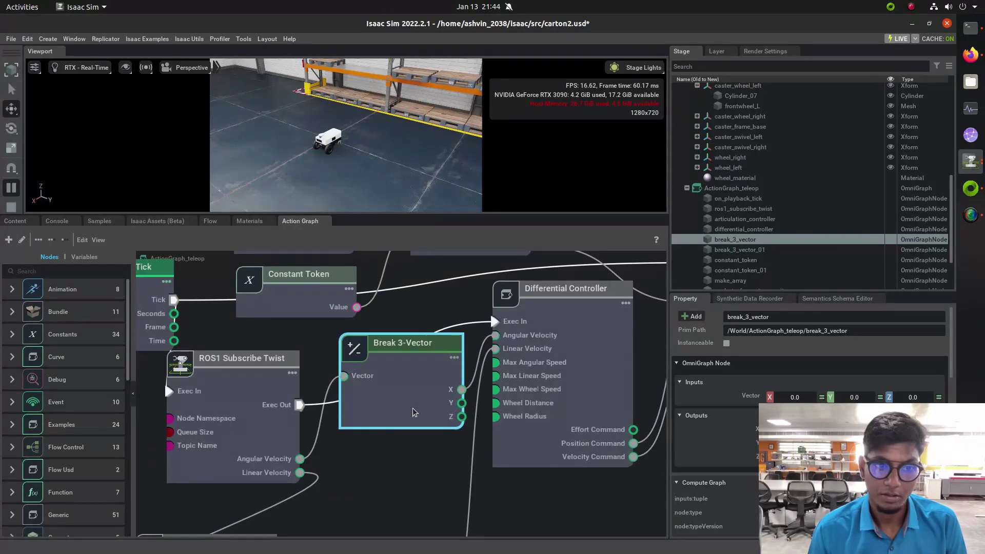
{"action": "left_click_drag", "start_coordinate": [225, 458], "coordinate": [245, 428]}
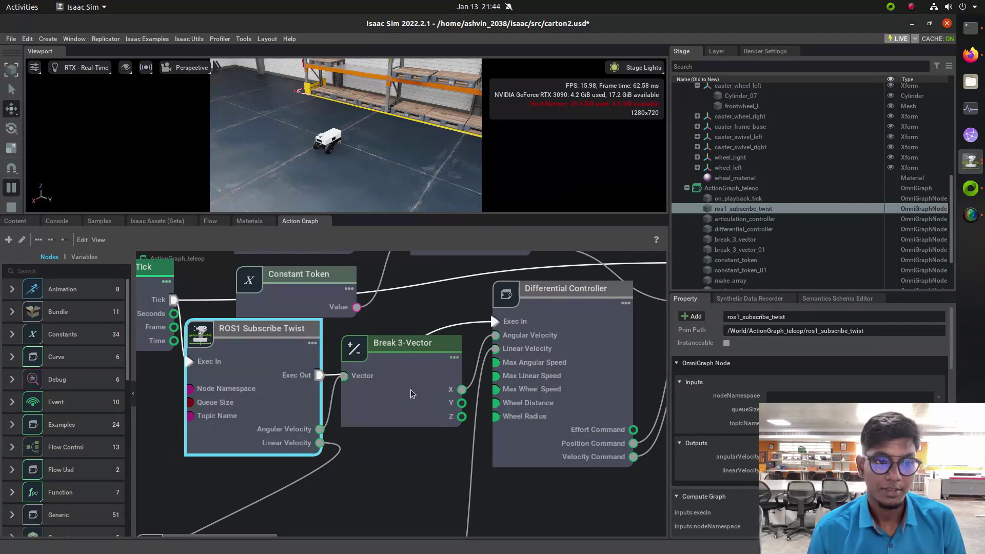
Check the controller nodes and move ROS1 Subscribe Twist slightly down and left.
{"action": "left_click", "coordinate": [549, 333]}
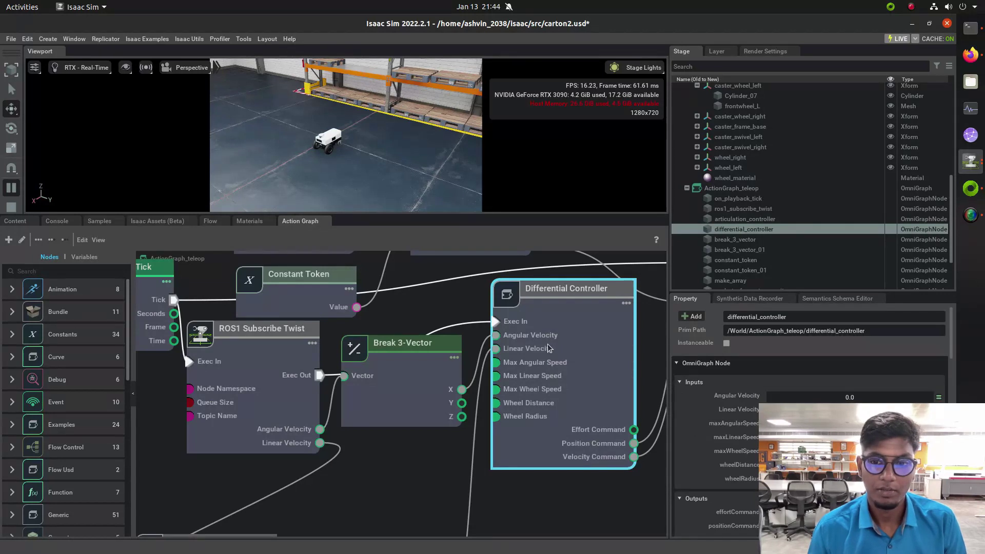
{"action": "scroll", "coordinate": [548, 349], "scroll_direction": "down", "scroll_amount": 5}
{"action": "left_click", "coordinate": [638, 331]}
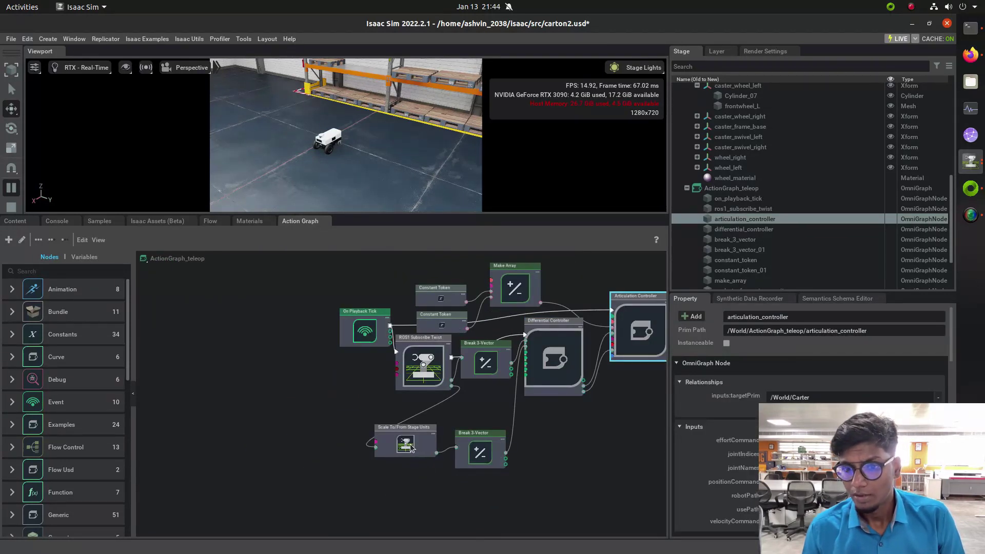
{"action": "scroll", "coordinate": [410, 449], "scroll_direction": "up", "scroll_amount": 4}
{"action": "scroll", "coordinate": [522, 422], "scroll_direction": "down", "scroll_amount": 2}
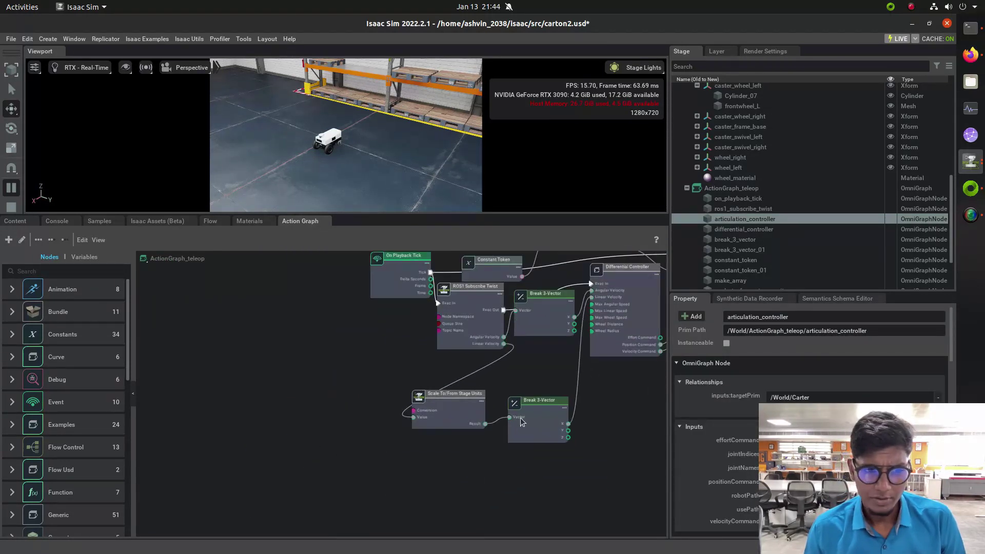
{"action": "scroll", "coordinate": [551, 364], "scroll_direction": "up", "scroll_amount": 3}
{"action": "left_click", "coordinate": [417, 296]}
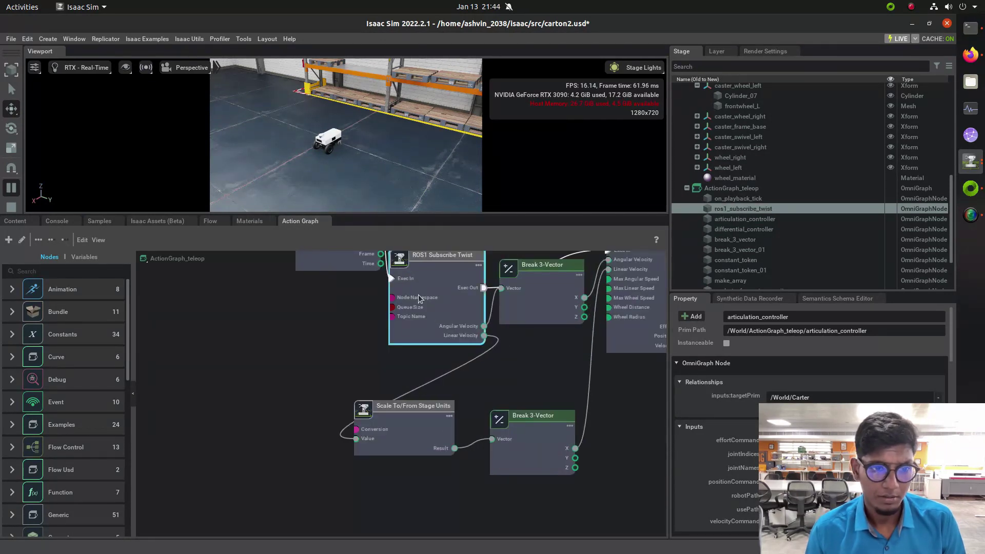
{"action": "left_click_drag", "start_coordinate": [423, 298], "coordinate": [417, 320]}
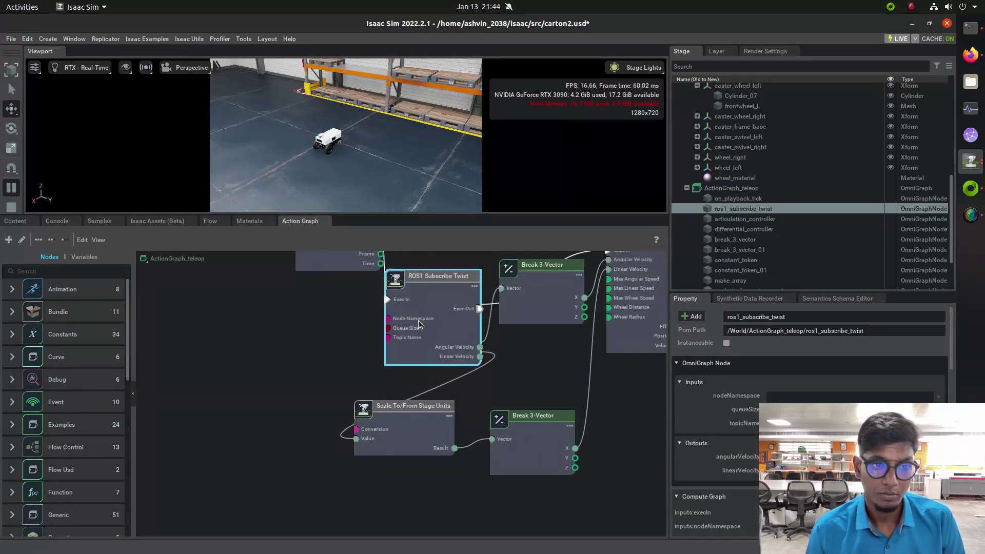
Stack the two Constant Token nodes one under the other.
{"action": "scroll", "coordinate": [397, 324], "scroll_direction": "down", "scroll_amount": 5}
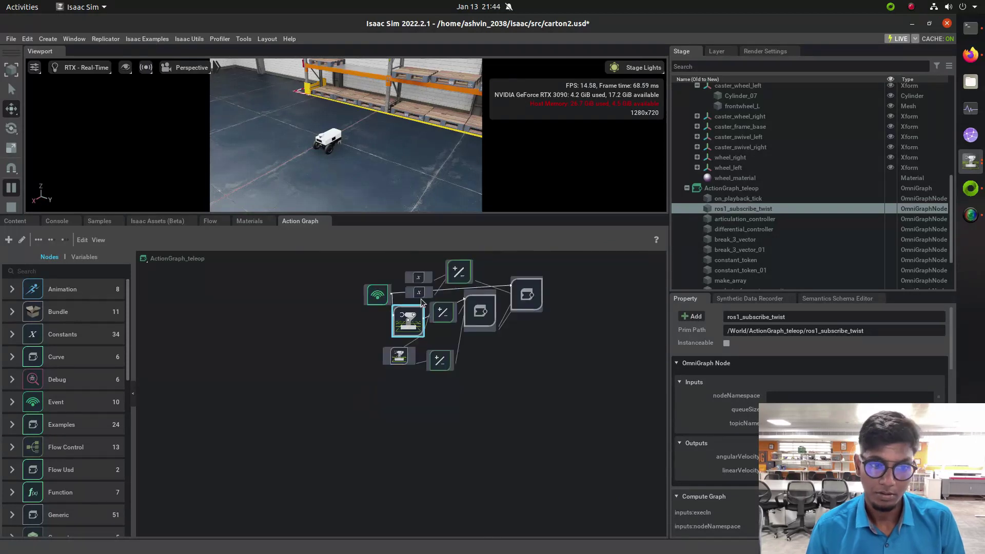
{"action": "scroll", "coordinate": [432, 271], "scroll_direction": "up", "scroll_amount": 3}
{"action": "scroll", "coordinate": [432, 271], "scroll_direction": "up", "scroll_amount": 2}
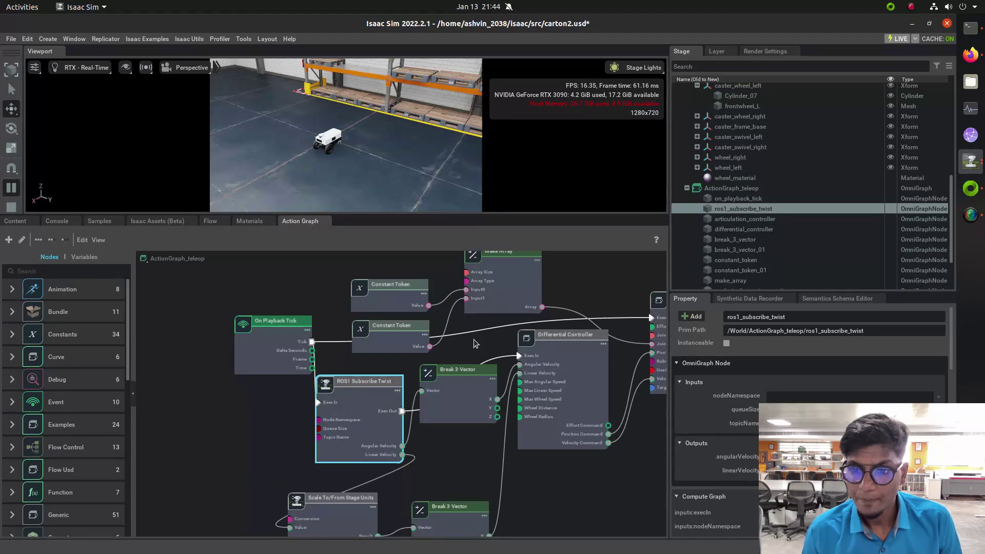
{"action": "left_click_drag", "start_coordinate": [392, 291], "coordinate": [383, 286]}
{"action": "left_click_drag", "start_coordinate": [400, 336], "coordinate": [388, 277]}
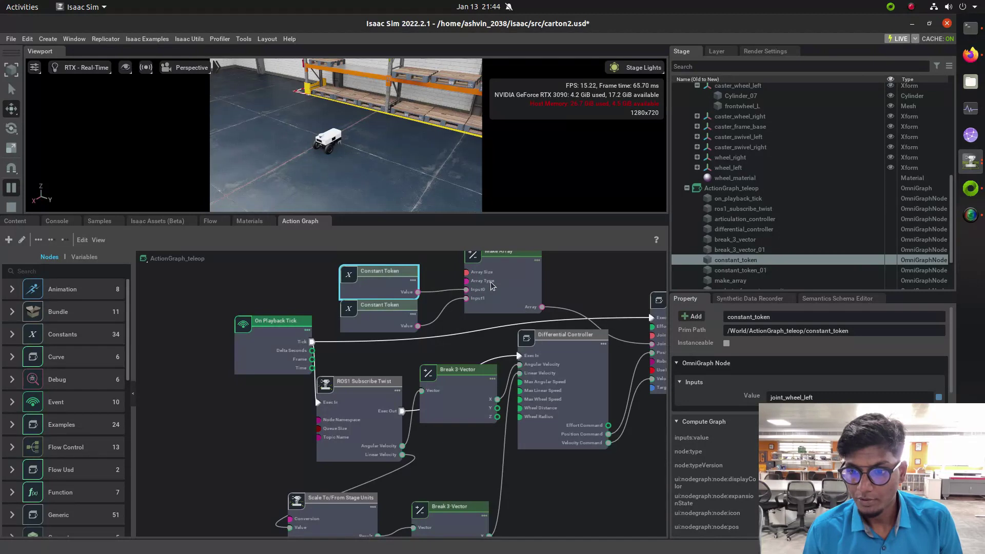
Select the Articulation Controller to review its joint_wheel_left and joint_wheel_right setup.
{"action": "scroll", "coordinate": [491, 286], "scroll_direction": "down", "scroll_amount": 3}
{"action": "scroll", "coordinate": [507, 285], "scroll_direction": "up", "scroll_amount": 3}
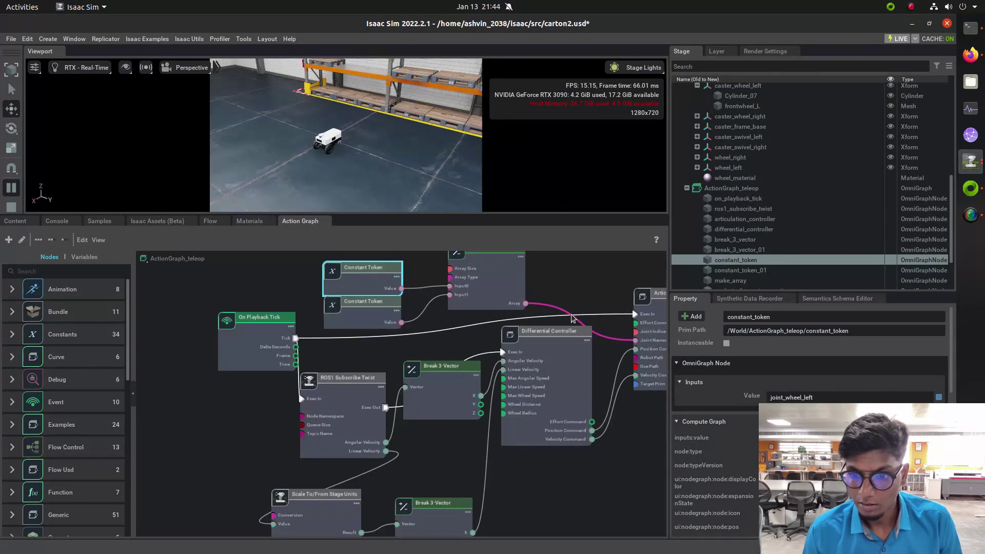
{"action": "scroll", "coordinate": [636, 318], "scroll_direction": "down", "scroll_amount": 3}
{"action": "left_click", "coordinate": [639, 326]}
{"action": "scroll", "coordinate": [639, 326], "scroll_direction": "up", "scroll_amount": 3}
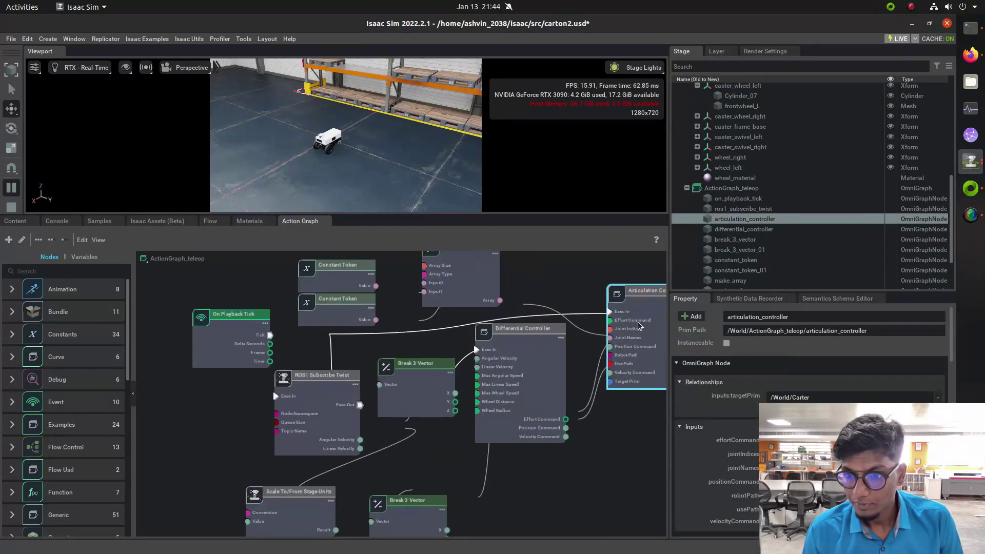
{"action": "scroll", "coordinate": [638, 325], "scroll_direction": "up", "scroll_amount": 2}
{"action": "scroll", "coordinate": [626, 352], "scroll_direction": "down", "scroll_amount": 3}
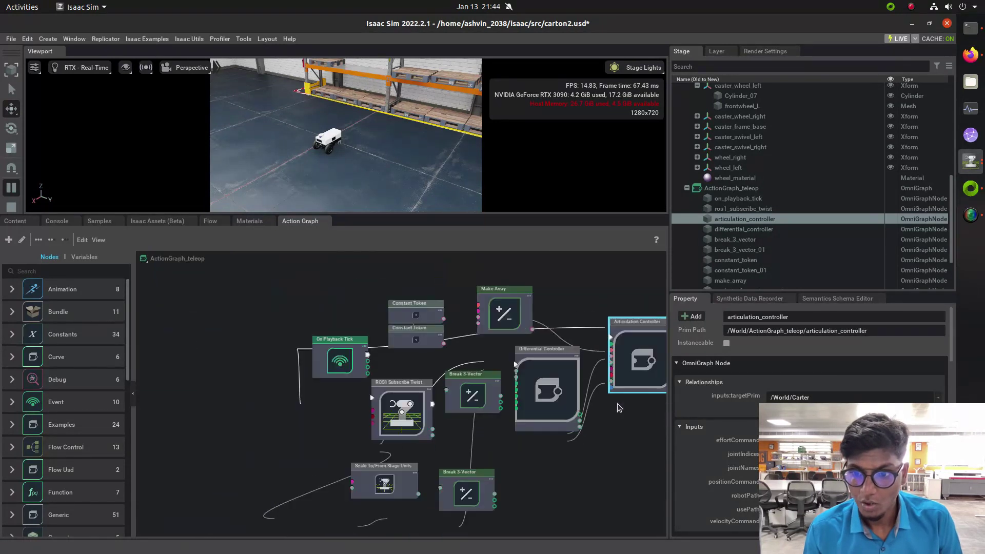
{"action": "scroll", "coordinate": [606, 459], "scroll_direction": "up", "scroll_amount": 3}
{"action": "scroll", "coordinate": [606, 462], "scroll_direction": "up", "scroll_amount": 1}
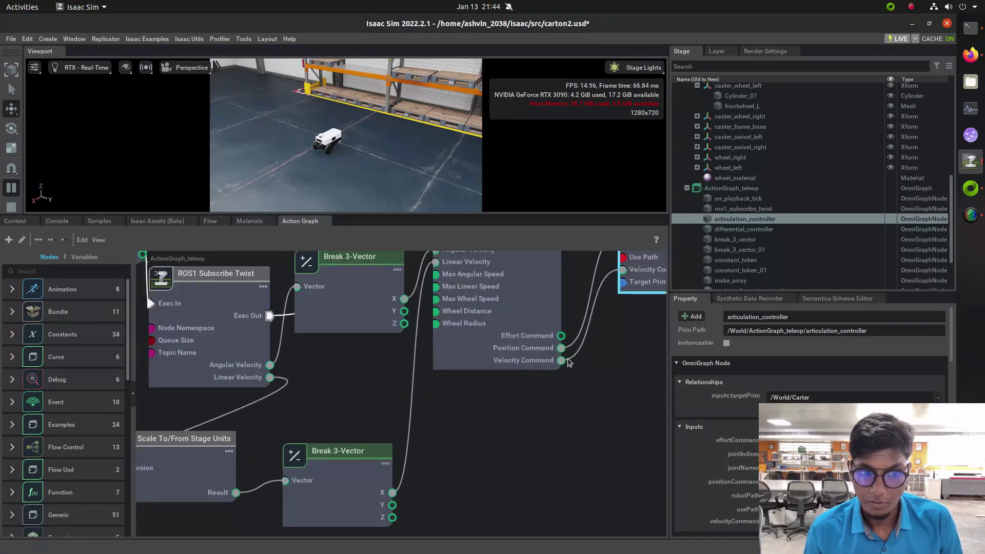
{"action": "scroll", "coordinate": [513, 359], "scroll_direction": "down", "scroll_amount": 4}
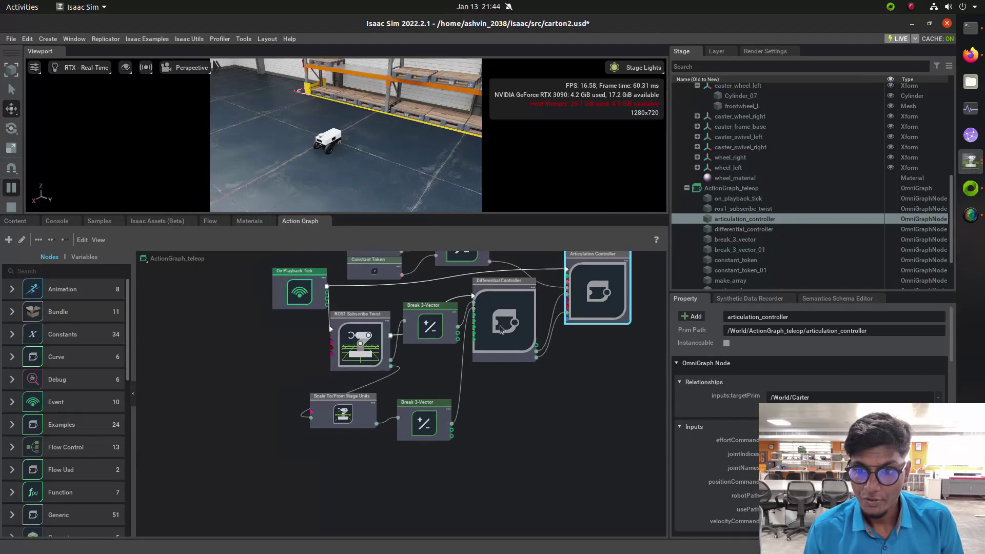
{"action": "scroll", "coordinate": [610, 305], "scroll_direction": "up", "scroll_amount": 2}
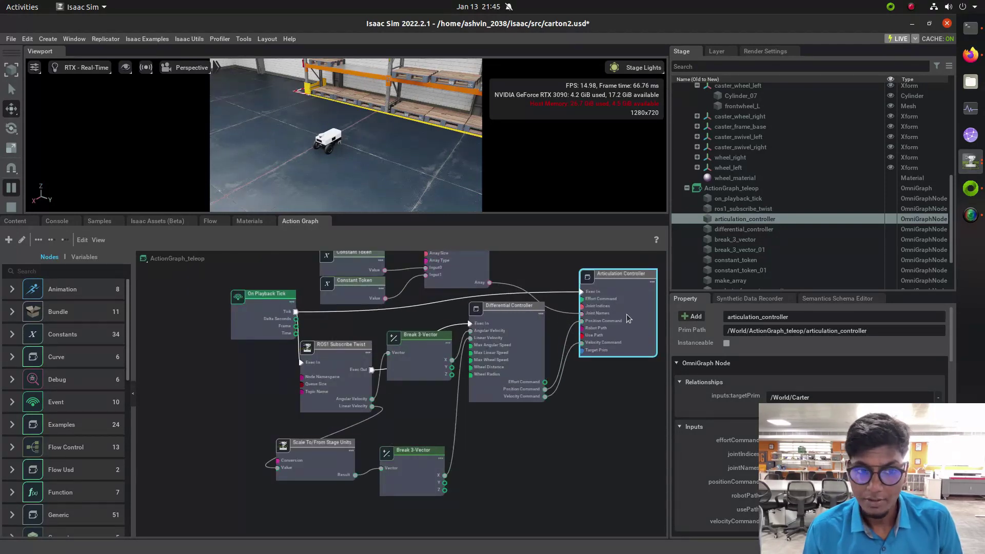
Stack the two Break 3-Vector nodes neatly beside ROS1 Subscribe Twist.
{"action": "left_click_drag", "start_coordinate": [415, 455], "coordinate": [422, 423]}
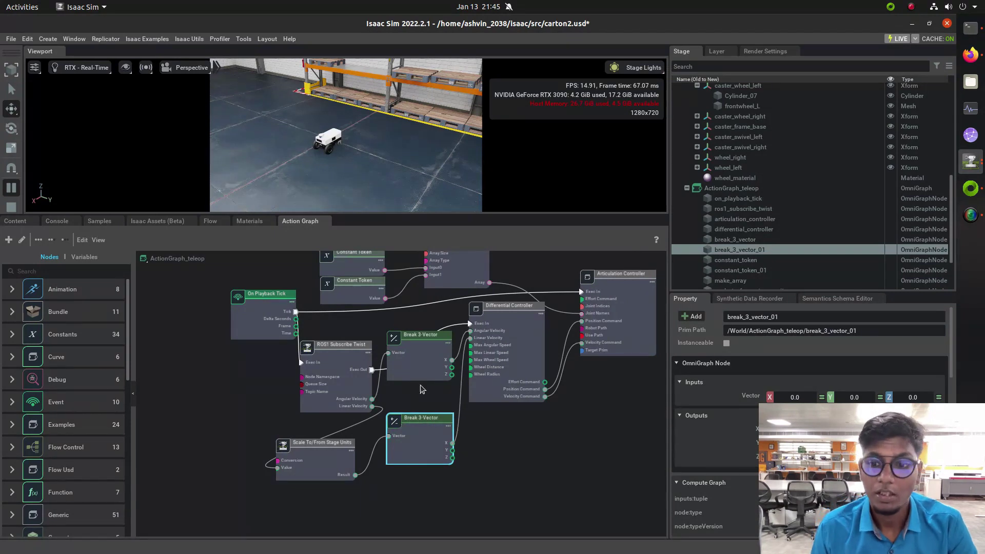
{"action": "left_click_drag", "start_coordinate": [426, 362], "coordinate": [428, 384]}
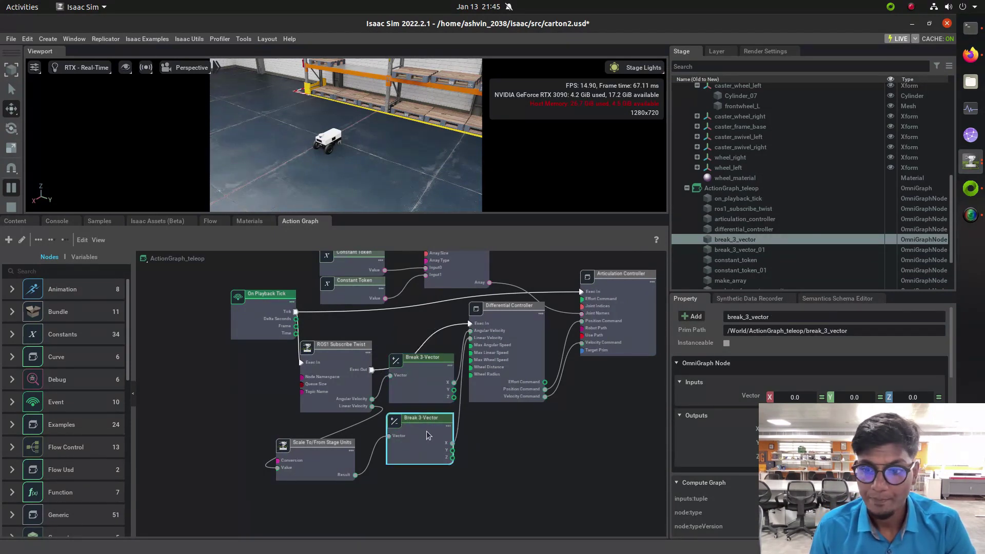
{"action": "left_click_drag", "start_coordinate": [428, 435], "coordinate": [432, 427]}
{"action": "mouse_move", "coordinate": [433, 393]}
{"action": "left_mouse_down"}
{"action": "mouse_move", "coordinate": [429, 381]}
{"action": "mouse_move", "coordinate": [444, 401]}
{"action": "left_mouse_up"}
Reposition the Scale To/From Stage Units node and move On Playback Tick up and left.
{"action": "left_click_drag", "start_coordinate": [278, 480], "coordinate": [277, 464]}
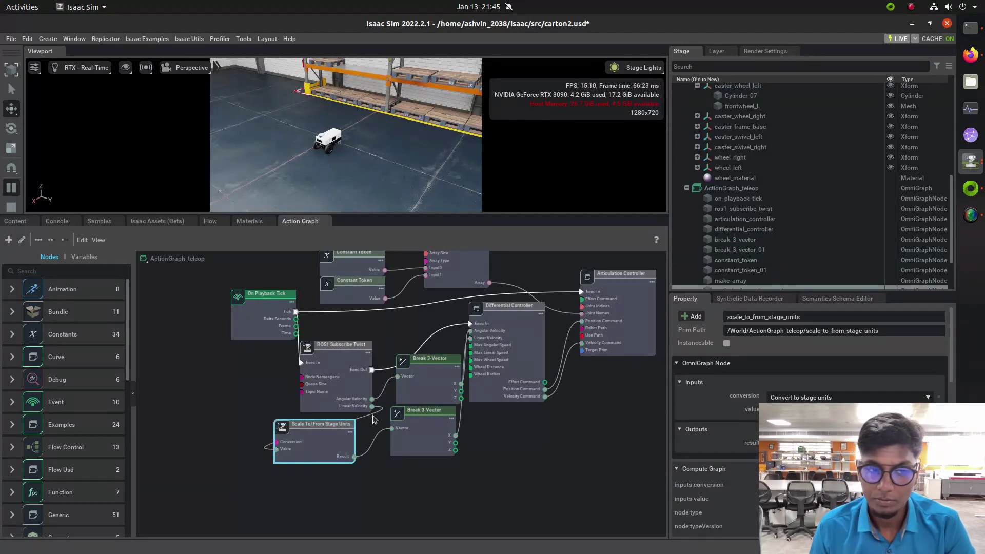
{"action": "left_click", "coordinate": [334, 374]}
{"action": "left_click_drag", "start_coordinate": [254, 331], "coordinate": [224, 325]}
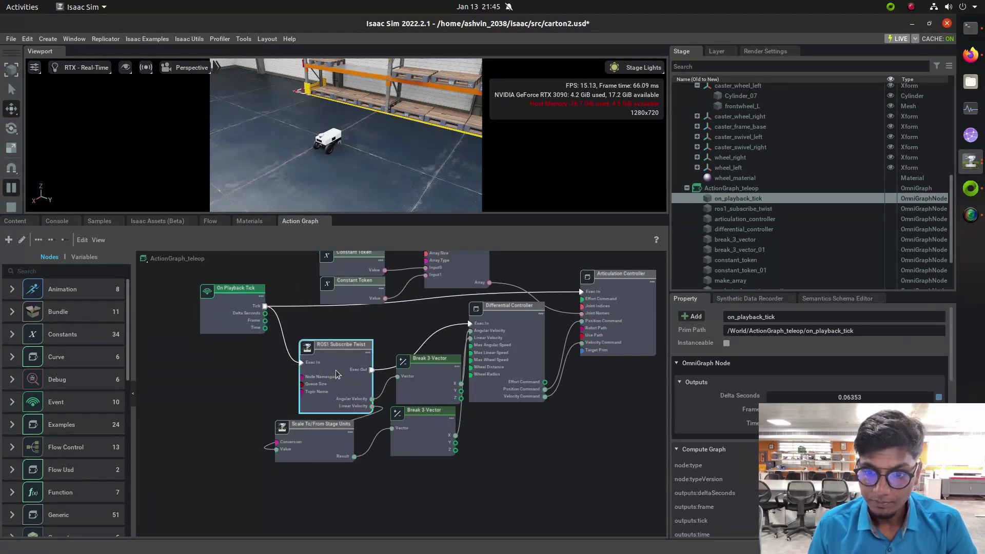
{"action": "left_click", "coordinate": [359, 382]}
Review ROS1 Subscribe Twist's namespace, queue size and topic inputs, then move the node up-left.
{"action": "scroll", "coordinate": [765, 385], "scroll_direction": "down", "scroll_amount": 2}
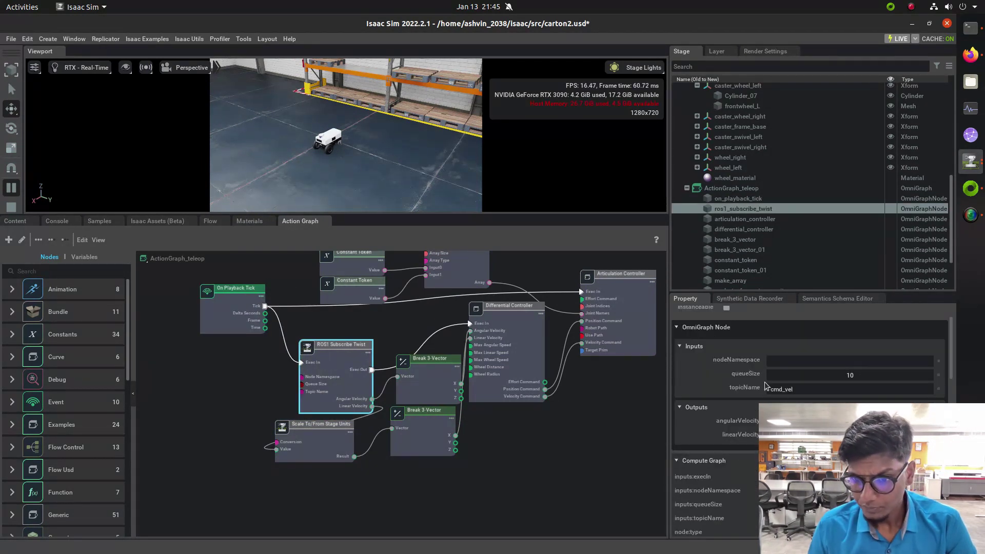
{"action": "scroll", "coordinate": [773, 389], "scroll_direction": "down", "scroll_amount": 6}
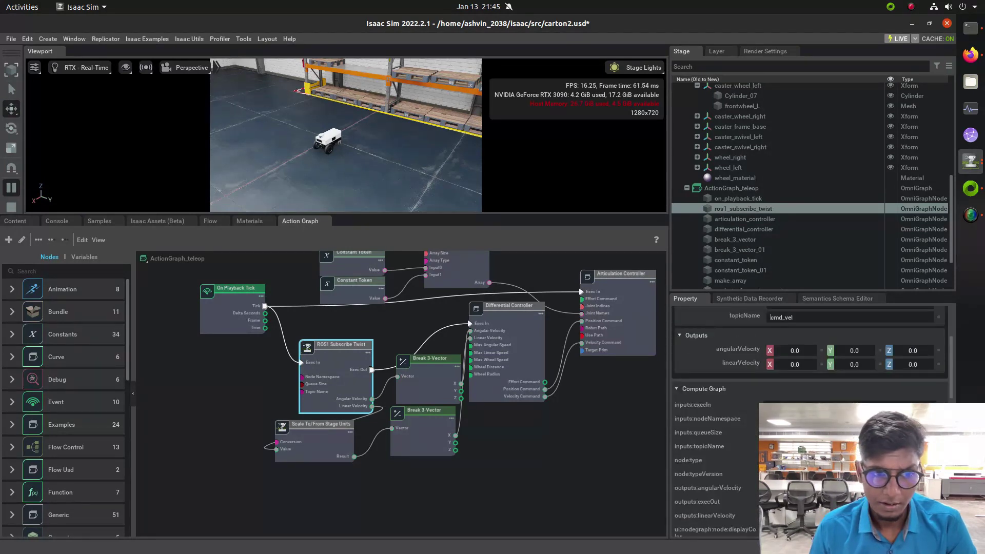
{"action": "scroll", "coordinate": [773, 388], "scroll_direction": "down", "scroll_amount": 6}
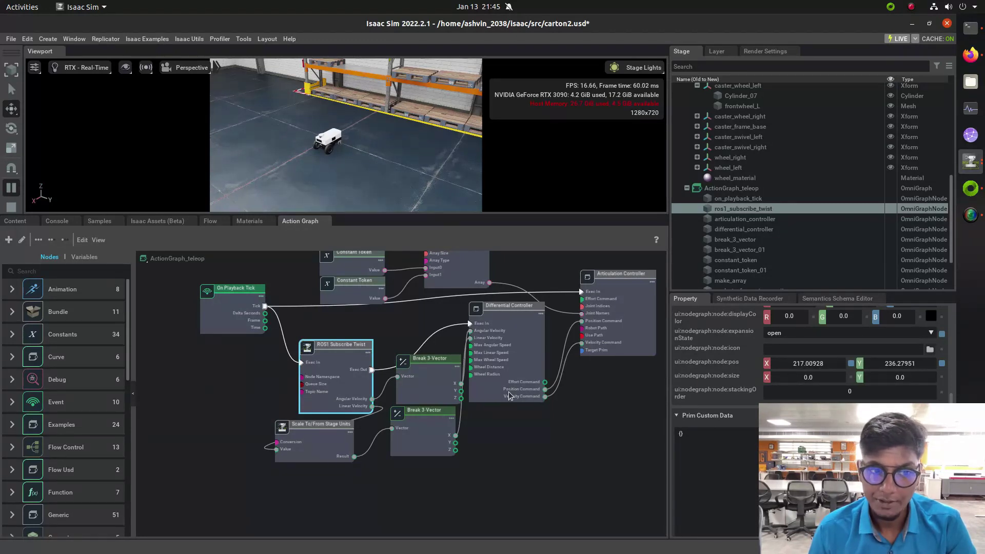
{"action": "left_click_drag", "start_coordinate": [339, 369], "coordinate": [331, 352]}
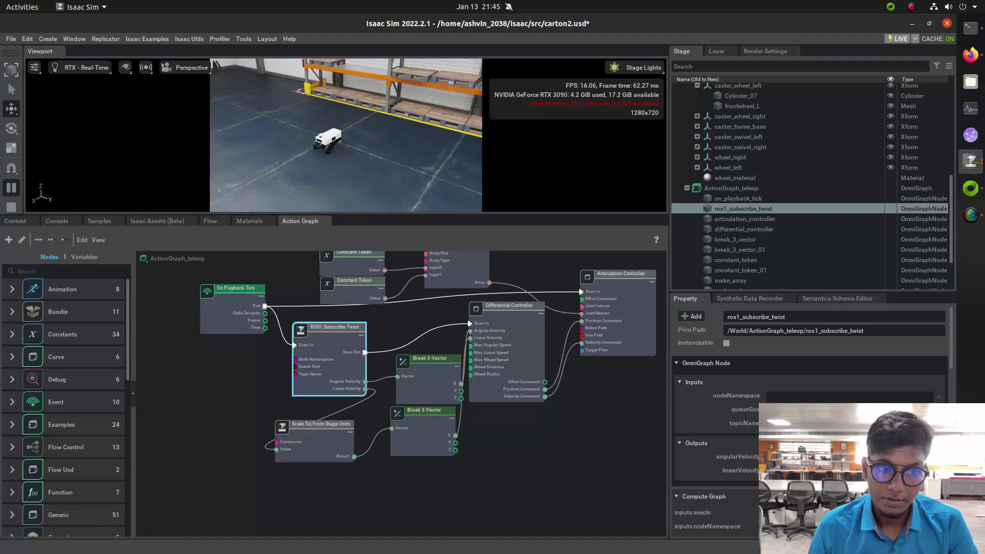
{"action": "scroll", "coordinate": [320, 339], "scroll_direction": "up", "scroll_amount": 5}
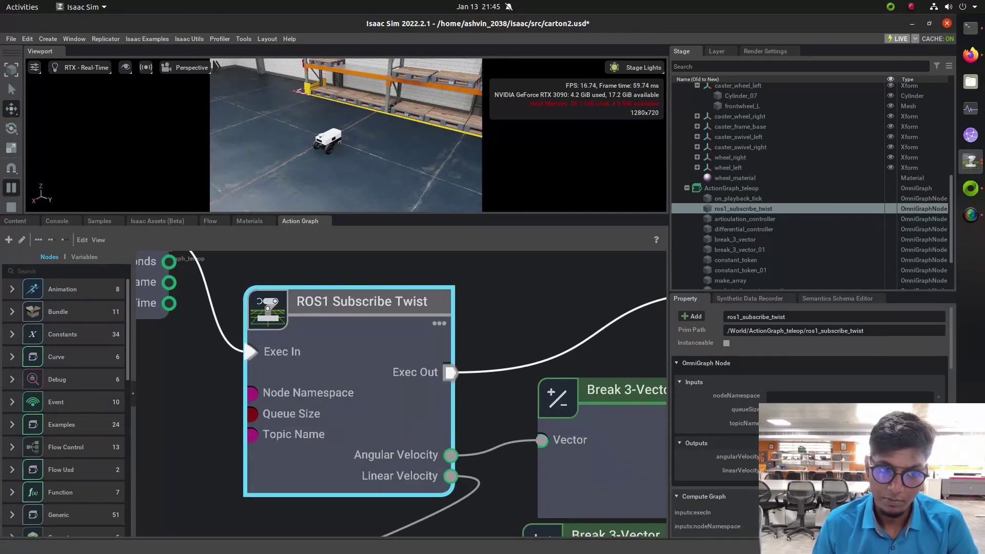
{"action": "scroll", "coordinate": [811, 359], "scroll_direction": "down", "scroll_amount": 3}
{"action": "left_click", "coordinate": [770, 351]}
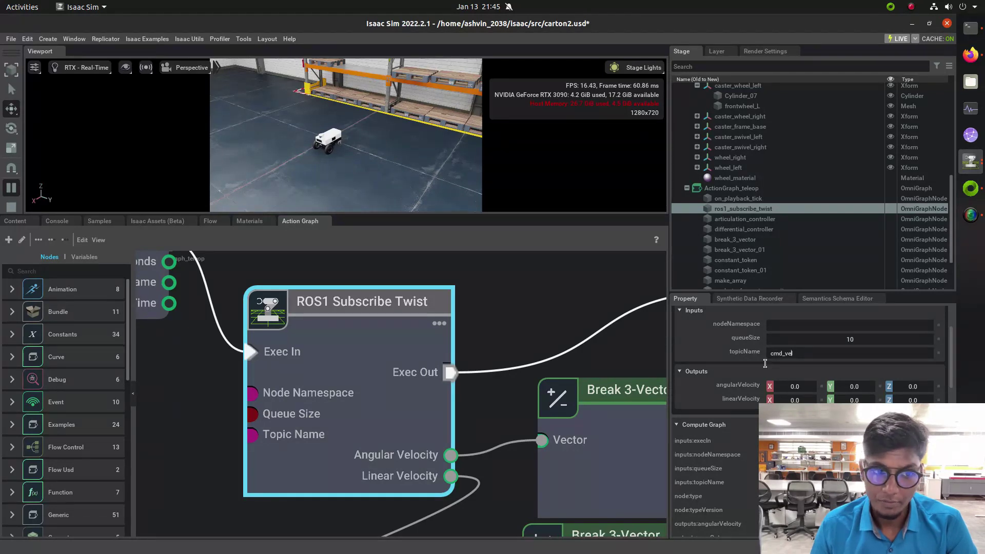
{"action": "double_click", "coordinate": [808, 353]}
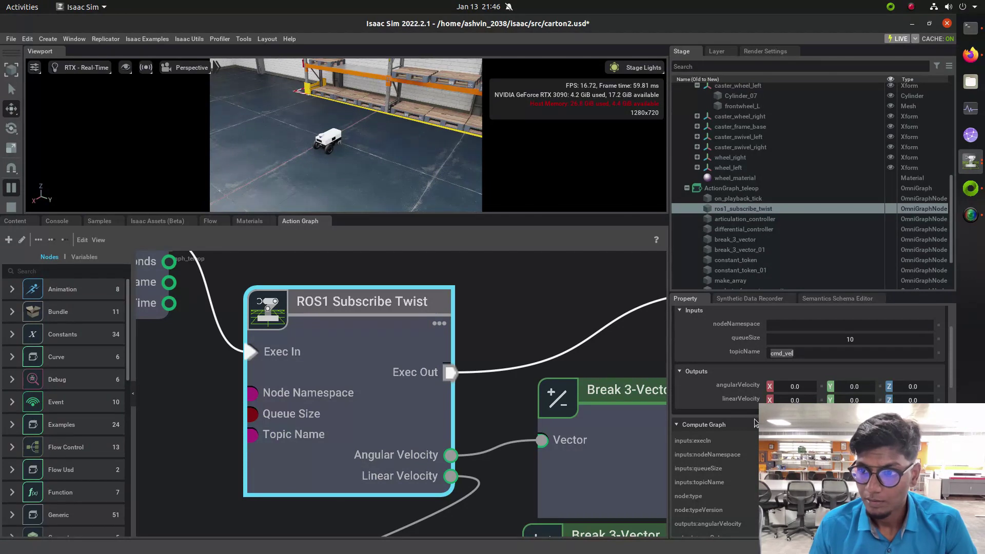
{"action": "scroll", "coordinate": [401, 441], "scroll_direction": "down", "scroll_amount": 5}
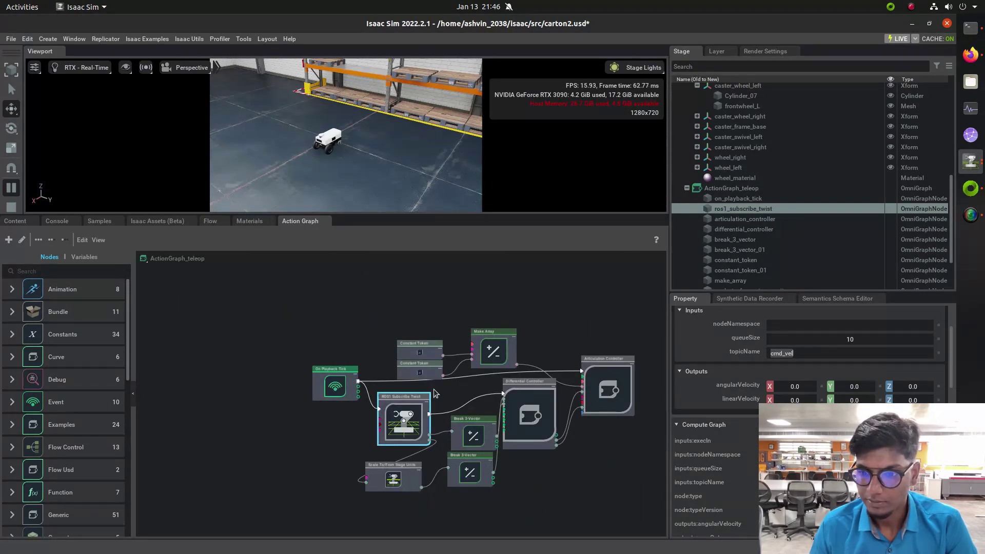
Stop roscore in its tab, clear the screen, and type the roscore command again.
{"action": "left_click", "coordinate": [970, 27]}
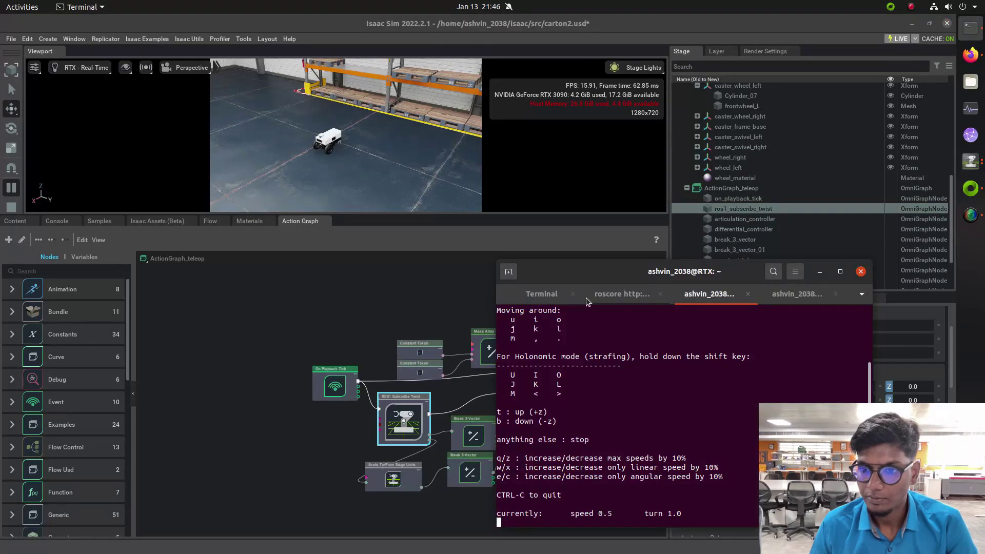
{"action": "left_click", "coordinate": [607, 294]}
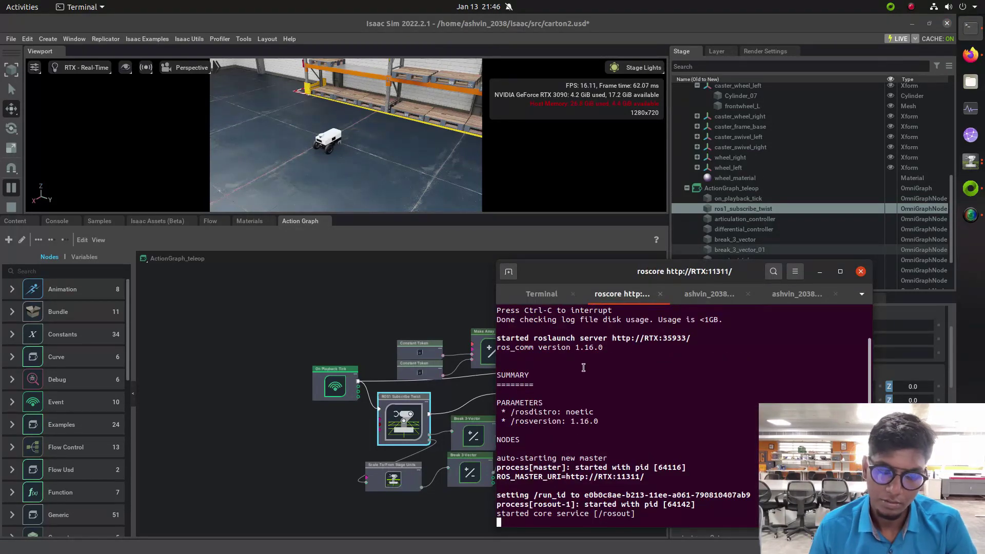
{"action": "key", "text": "ctrl+c"}
{"action": "key", "text": "ctrl+l"}
{"action": "type", "text": "roc"}
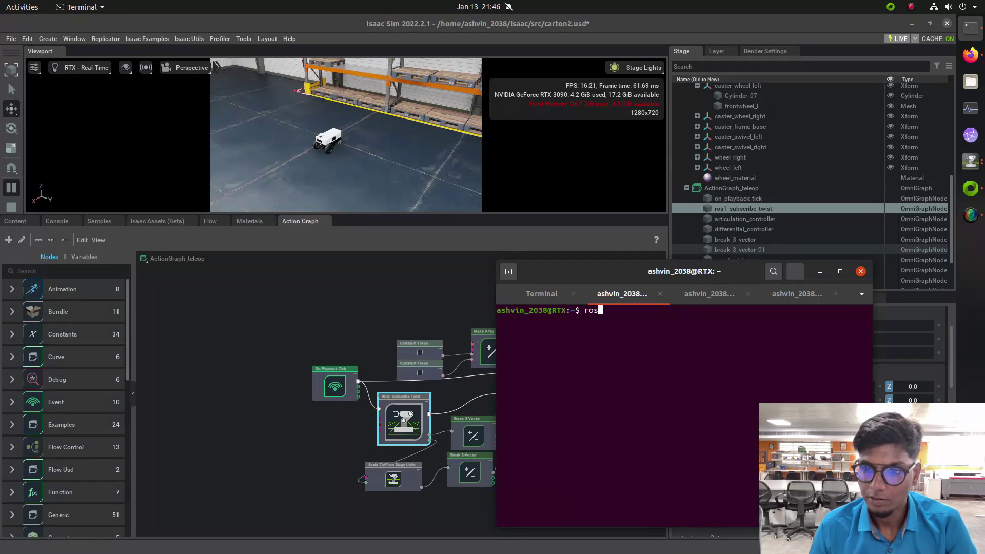
{"action": "type", "text": "core"}
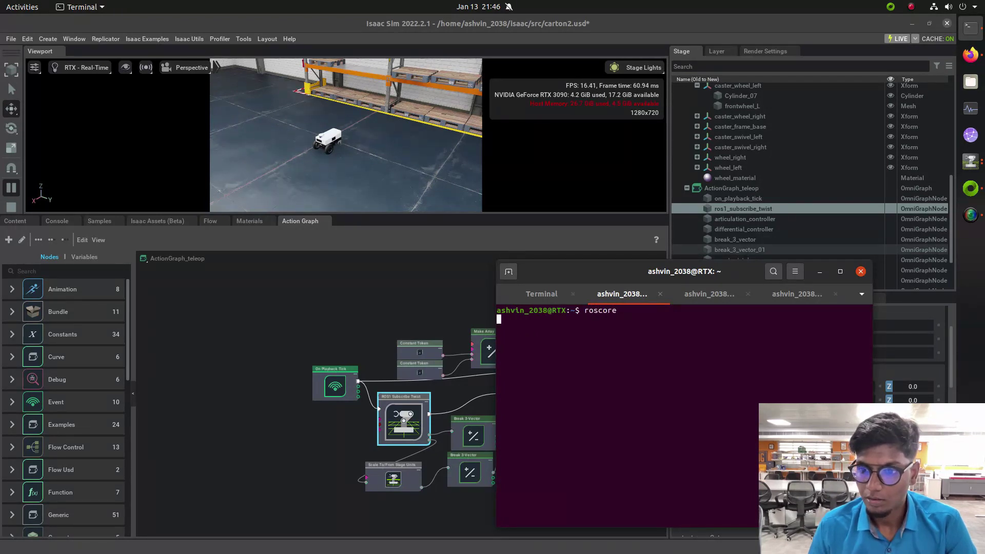
Stop keyboard teleop in its tab, clear it, and start typing rosrun.
{"action": "left_click", "coordinate": [709, 293]}
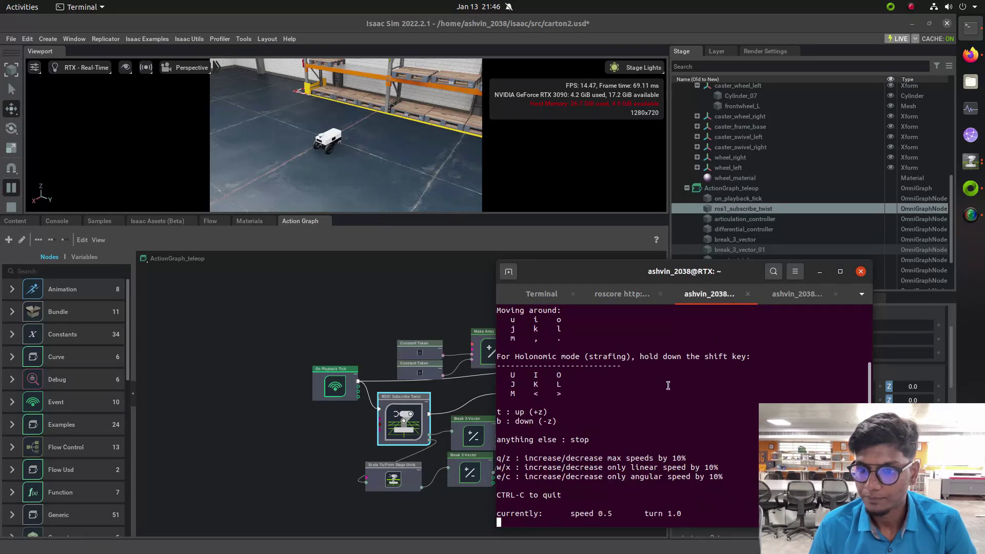
{"action": "key", "text": "ctrl+c"}
{"action": "key", "text": "ctrl+l"}
{"action": "type", "text": "rosrun"}
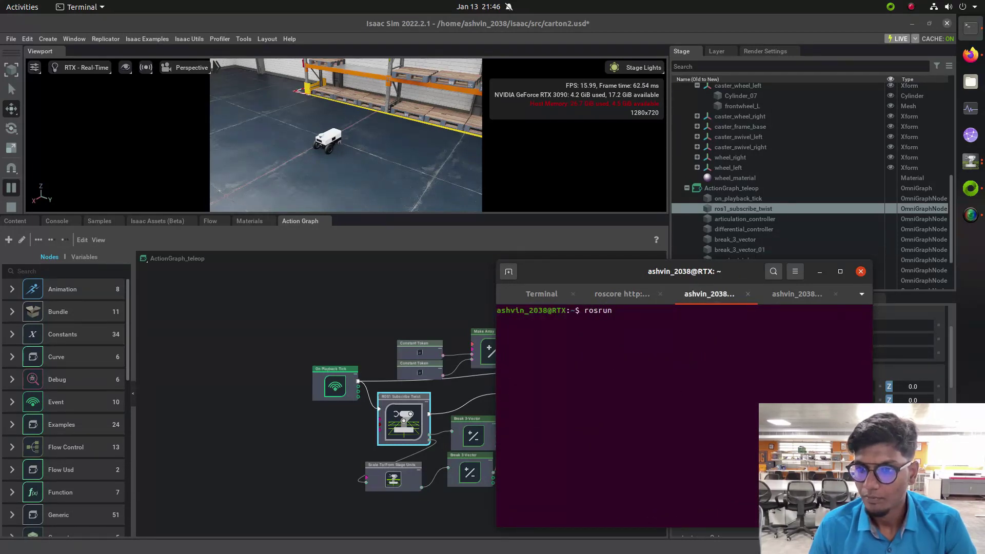
Stop rviz for a fresh prompt, move the terminal window up-left, and clear it.
{"action": "left_click", "coordinate": [792, 298]}
{"action": "key", "text": "ctrl+l"}
{"action": "key", "text": "ctrl+x"}
{"action": "key", "text": "ctrl+c"}
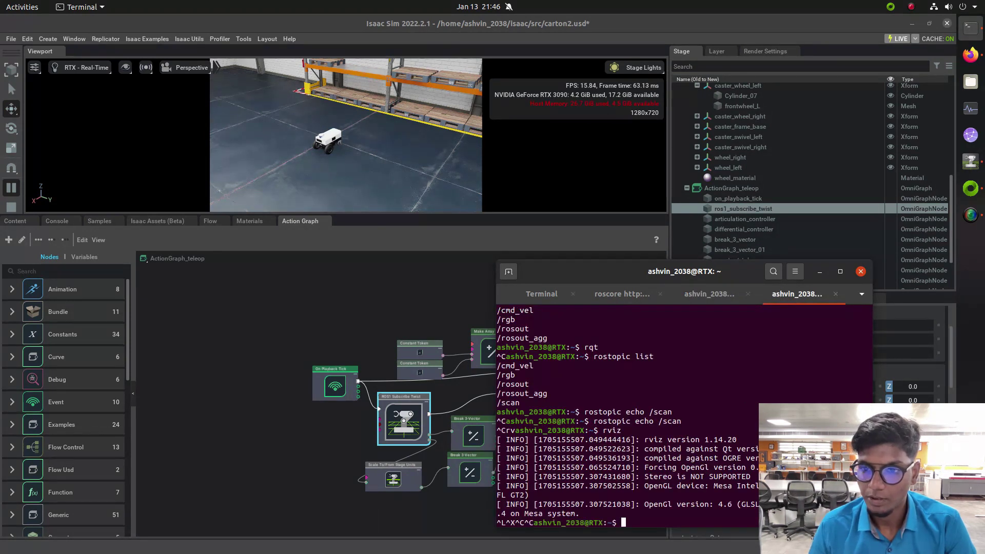
{"action": "key", "text": "ctrl+c"}
{"action": "key", "text": "ctrl+c"}
{"action": "left_click_drag", "start_coordinate": [683, 271], "coordinate": [661, 175]}
{"action": "key", "text": "ctrl+l"}
Run rostopic list and pick out /cmd_vel among the listed topics.
{"action": "type", "text": "rostopic pub"}
{"action": "key", "text": "BackSpace"}
{"action": "key", "text": "BackSpace"}
{"action": "key", "text": "BackSpace"}
{"action": "key", "text": "BackSpace"}
{"action": "type", "text": "list"}
{"action": "key", "text": "Return"}
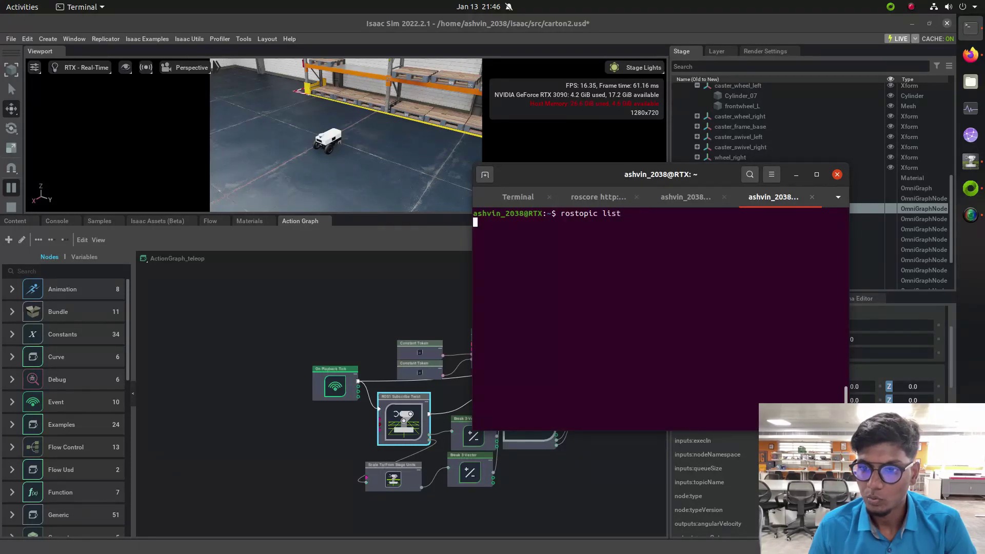
{"action": "double_click", "coordinate": [491, 224]}
{"action": "left_click", "coordinate": [616, 260]}
Start rostopic echo /cmd_vel, then move to the teleop tab.
{"action": "type", "text": "rost"}
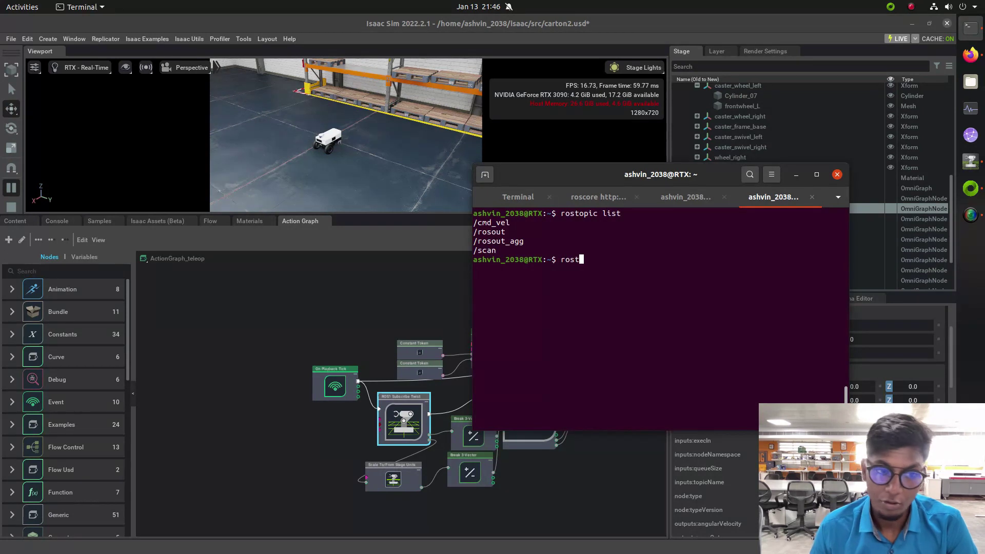
{"action": "type", "text": "opic echo "}
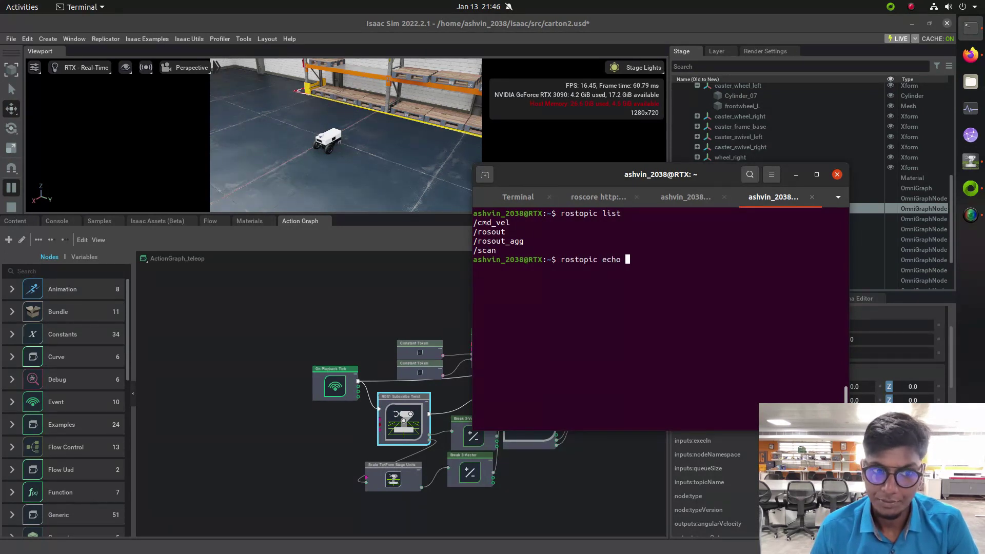
{"action": "type", "text": "/cm"}
{"action": "key", "text": "Tab"}
{"action": "key", "text": "Return"}
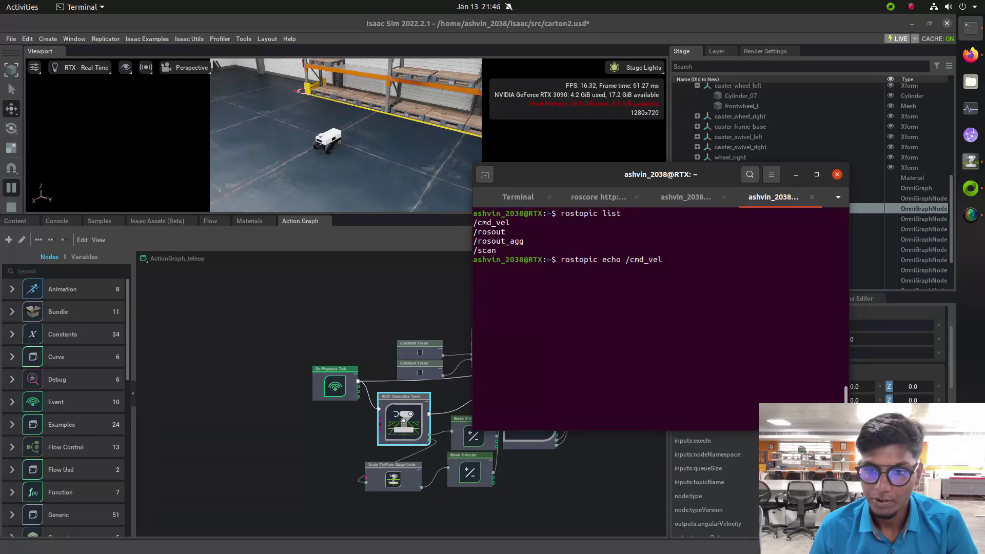
{"action": "left_click", "coordinate": [702, 199]}
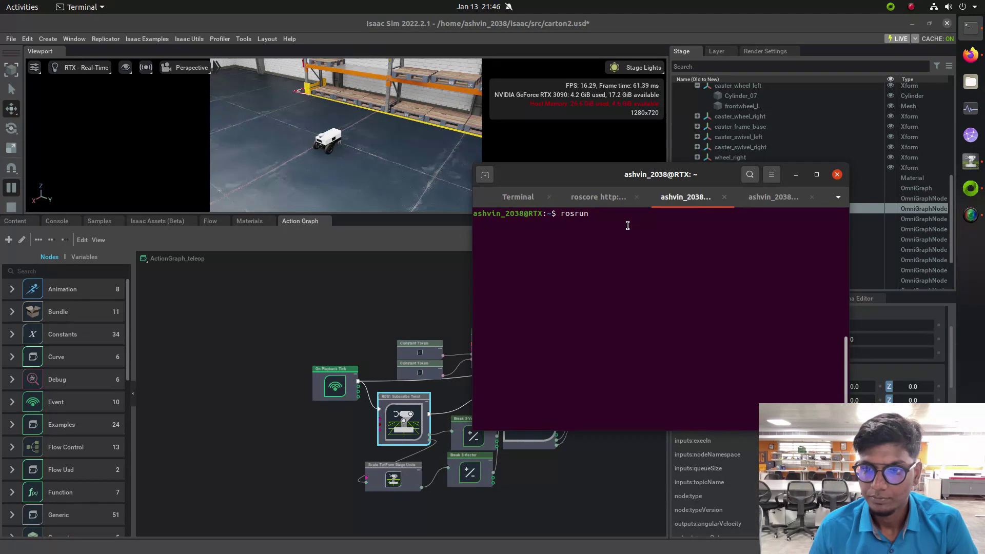
Launch rosrun teleop_twist_keyboard teleop_twist_keyboard.py, then stop and relaunch it.
{"action": "type", "text": "te"}
{"action": "key", "text": "Tab"}
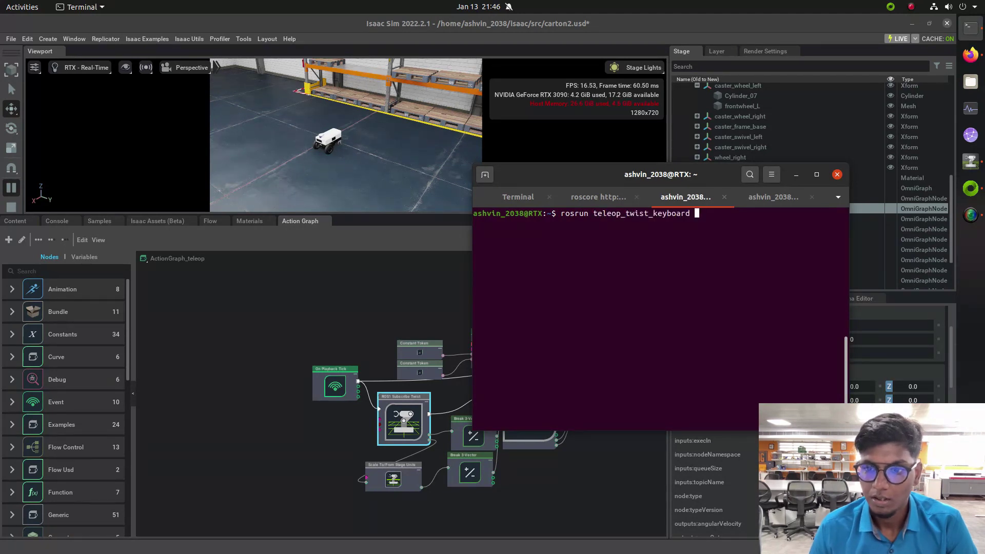
{"action": "key", "text": "Tab"}
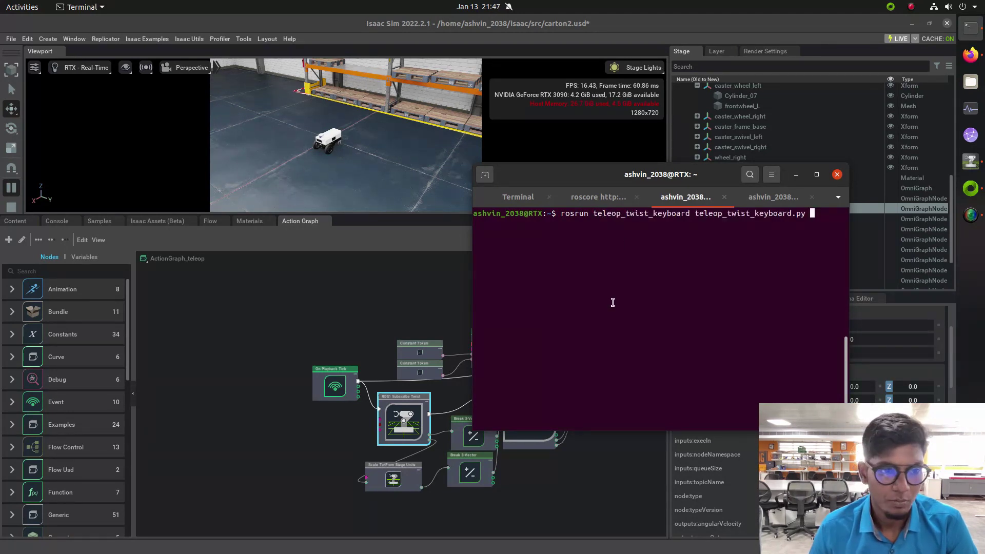
{"action": "key", "text": "Return"}
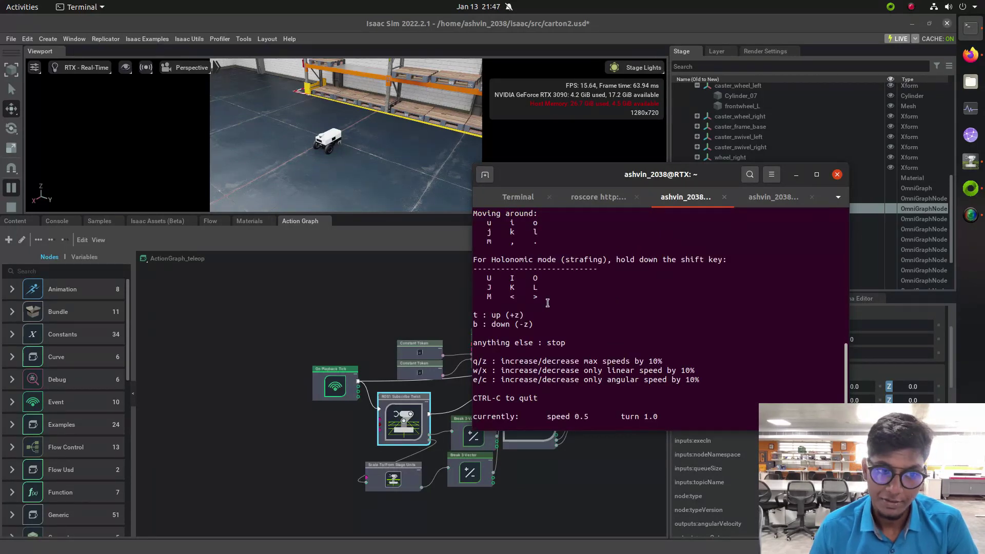
{"action": "key", "text": "ctrl+c"}
{"action": "key", "text": "Up"}
{"action": "key", "text": "Return"}
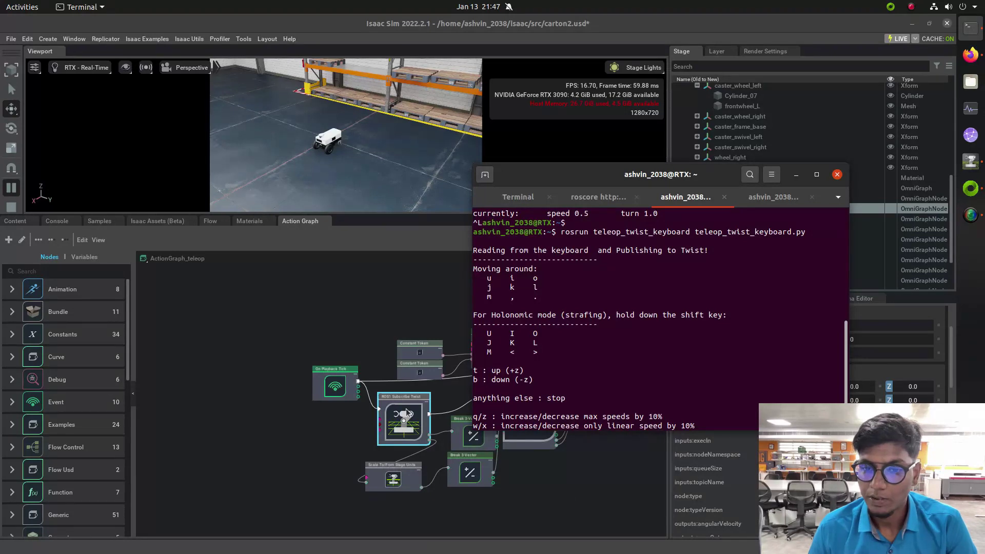
Check the /cmd_vel echo tab and open a new terminal tab.
{"action": "scroll", "coordinate": [649, 349], "scroll_direction": "down", "scroll_amount": 3}
{"action": "left_click", "coordinate": [782, 204]}
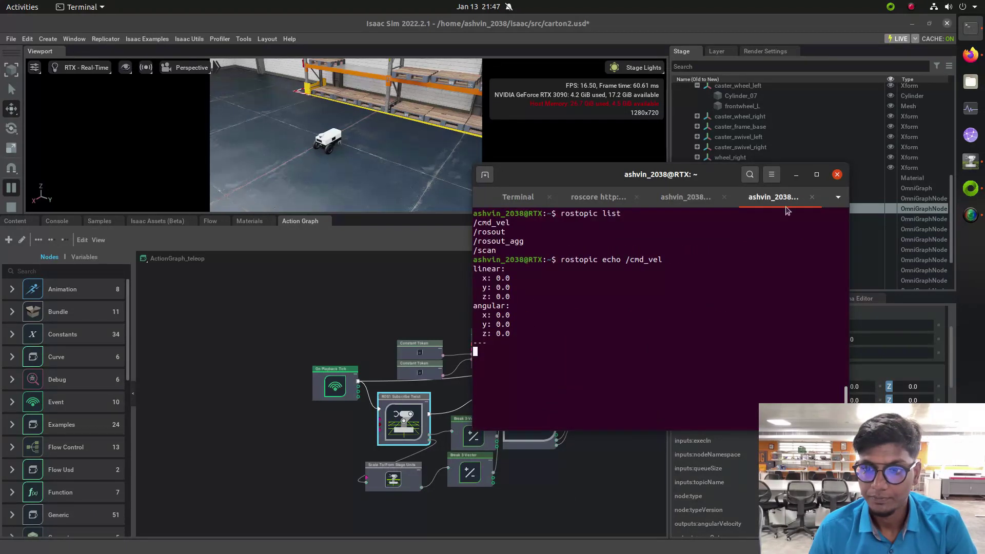
{"action": "left_click", "coordinate": [485, 174]}
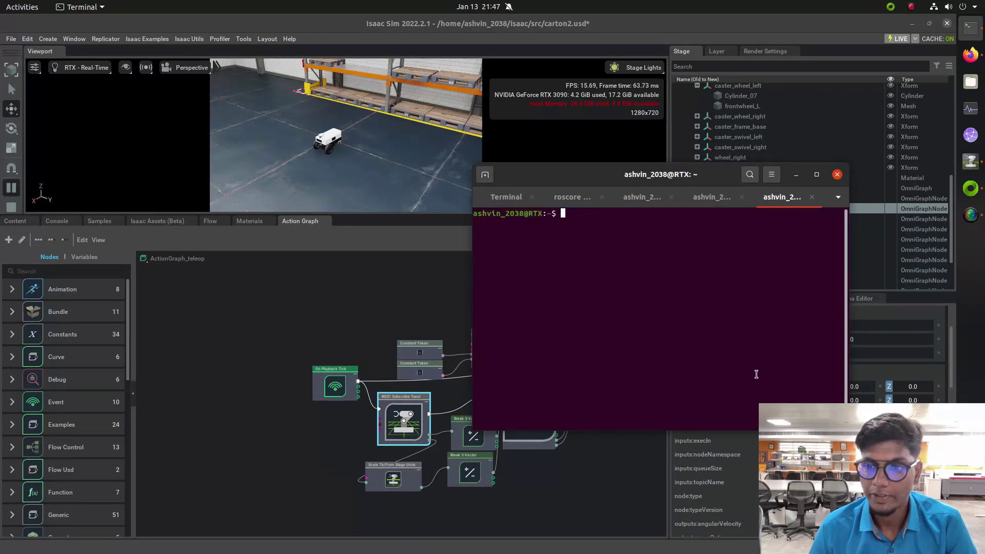
Launch rqt, raise its window, and close the Image View panel.
{"action": "type", "text": "rq"}
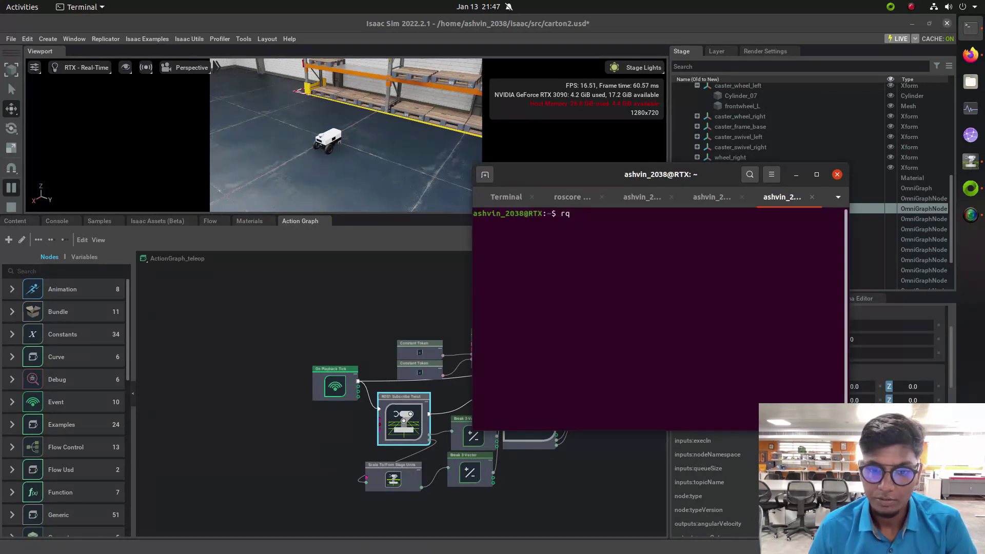
{"action": "type", "text": "t"}
{"action": "key", "text": "Return"}
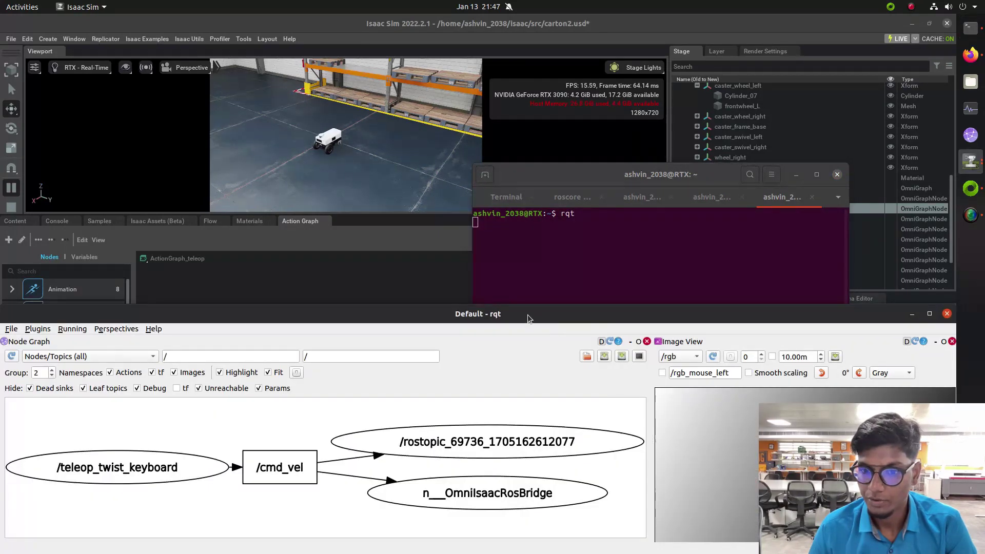
{"action": "left_click_drag", "start_coordinate": [528, 318], "coordinate": [528, 198]}
{"action": "left_click", "coordinate": [951, 221]}
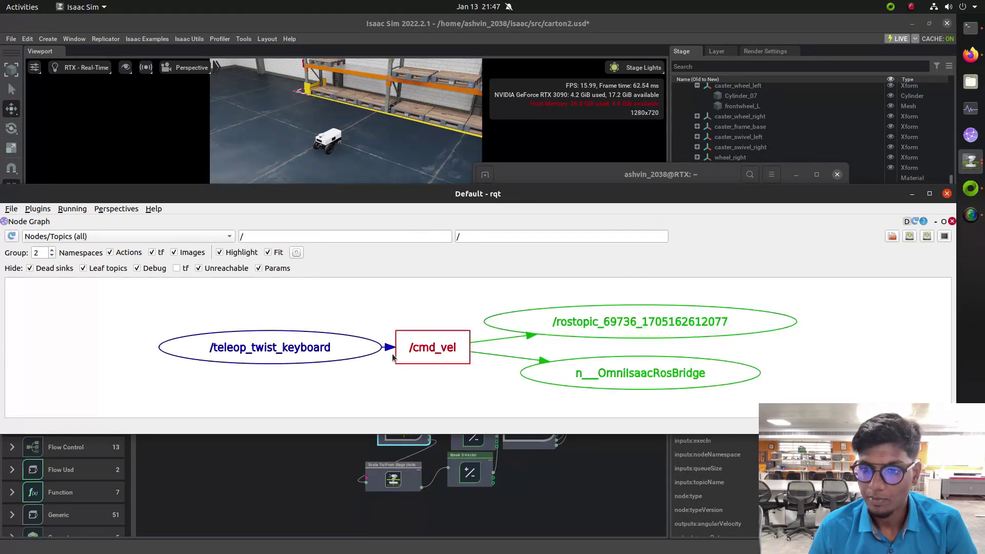
View the Node Graph as Nodes only, Nodes/Topics (active) and (all), then stop rqt.
{"action": "left_click", "coordinate": [55, 235]}
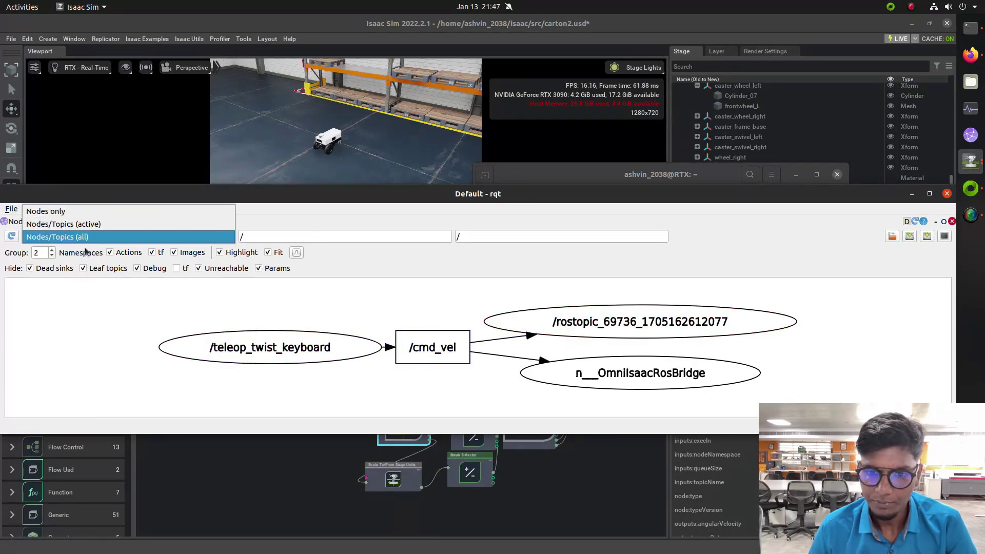
{"action": "left_click", "coordinate": [103, 213]}
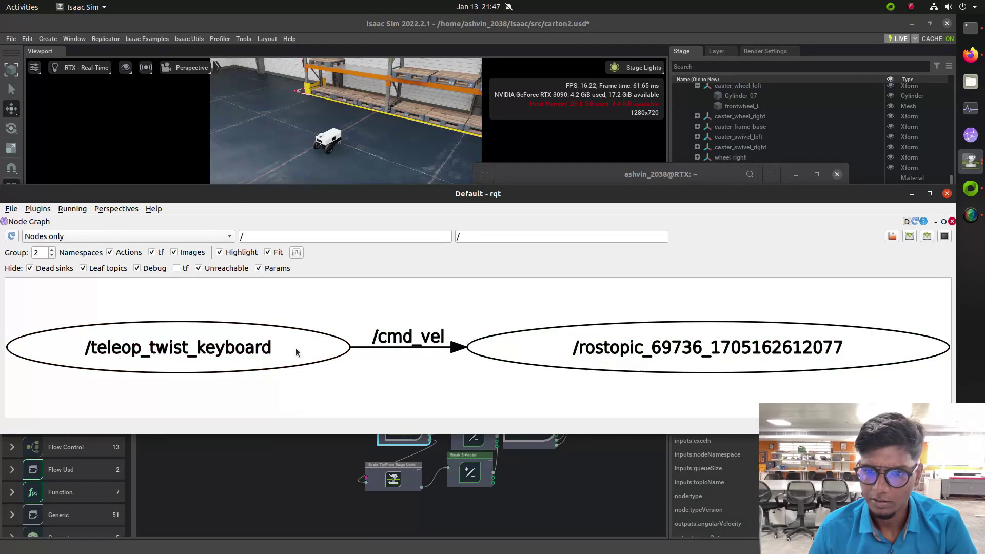
{"action": "left_click", "coordinate": [65, 236]}
{"action": "left_click", "coordinate": [68, 250]}
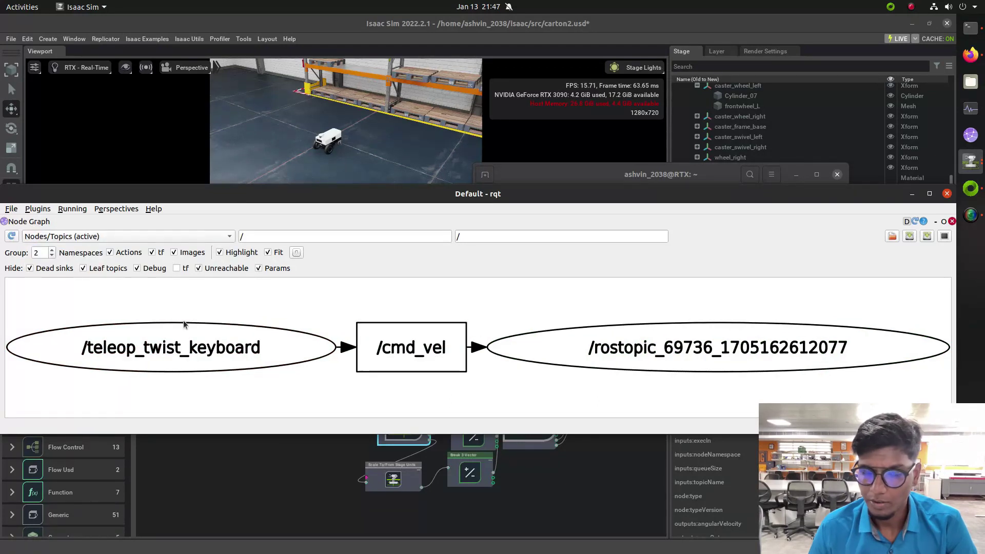
{"action": "left_click", "coordinate": [152, 237]}
{"action": "left_click", "coordinate": [152, 251]}
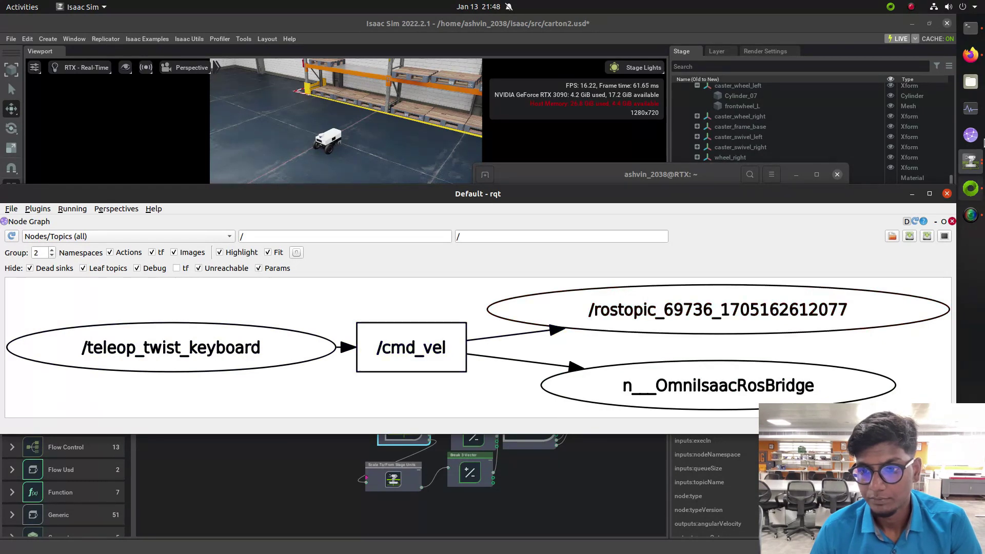
{"action": "left_click", "coordinate": [978, 32]}
{"action": "key", "text": "ctrl+c"}
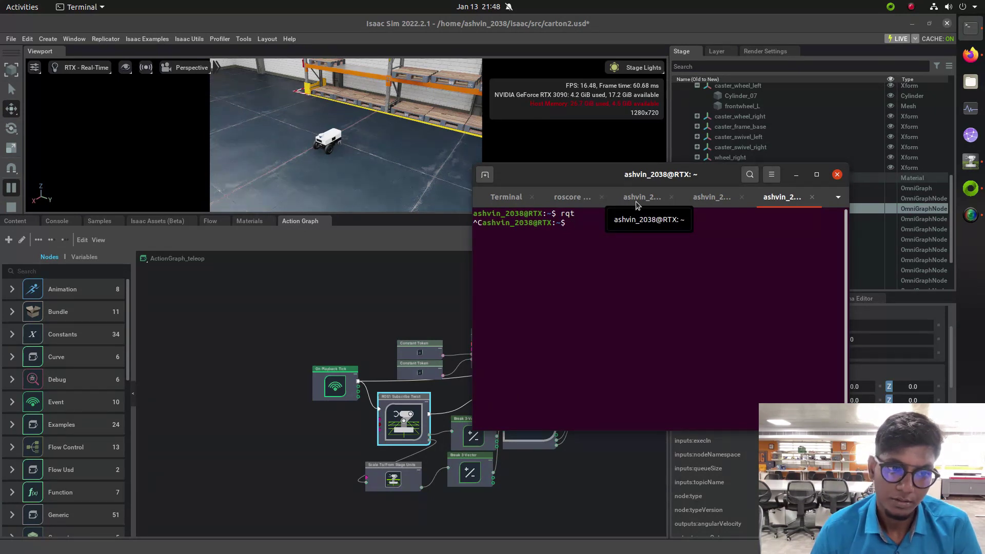
Stop roscore in its Terminal tab.
{"action": "left_click", "coordinate": [635, 202]}
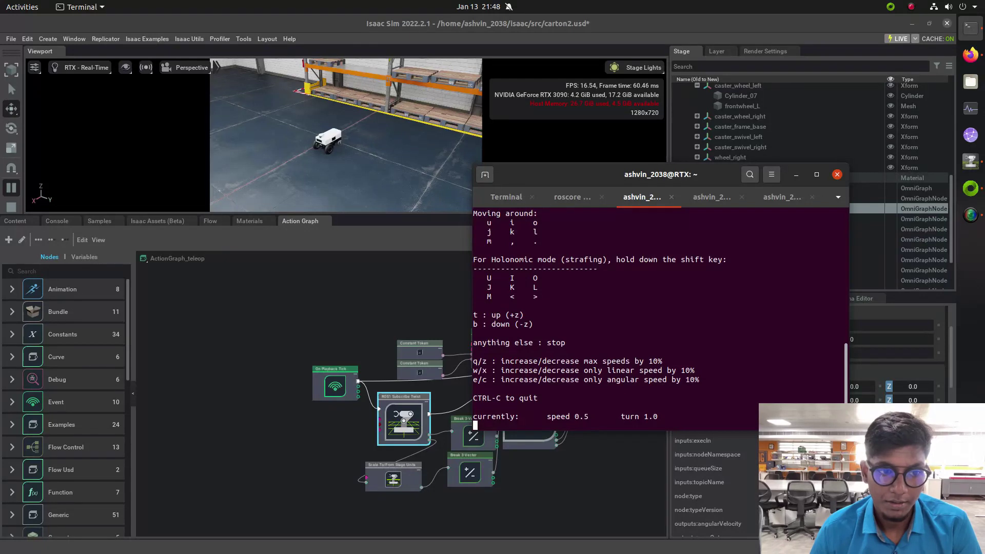
{"action": "left_click", "coordinate": [565, 200]}
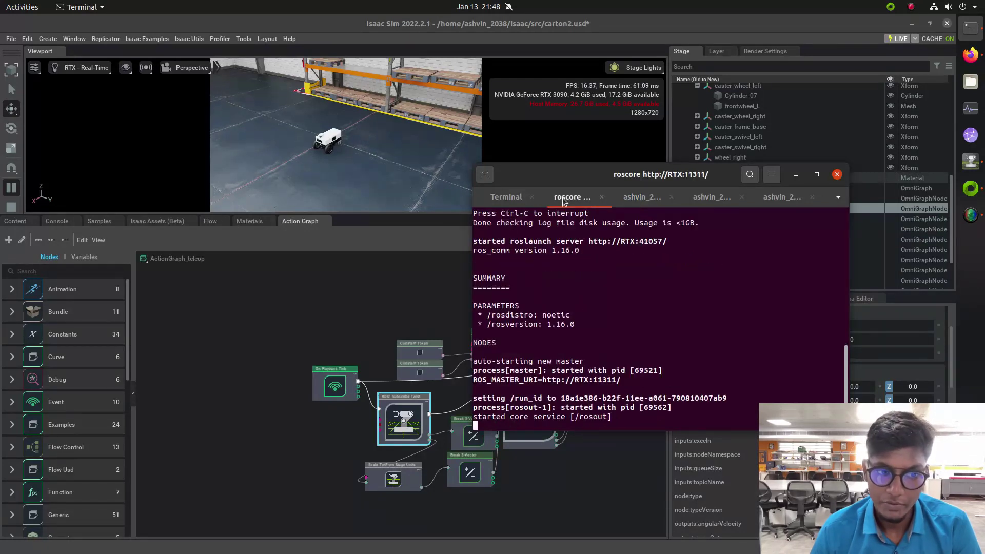
{"action": "key", "text": "ctrl+Page_Down"}
{"action": "key", "text": "ctrl+Page_Up"}
{"action": "key", "text": "ctrl+Page_Up"}
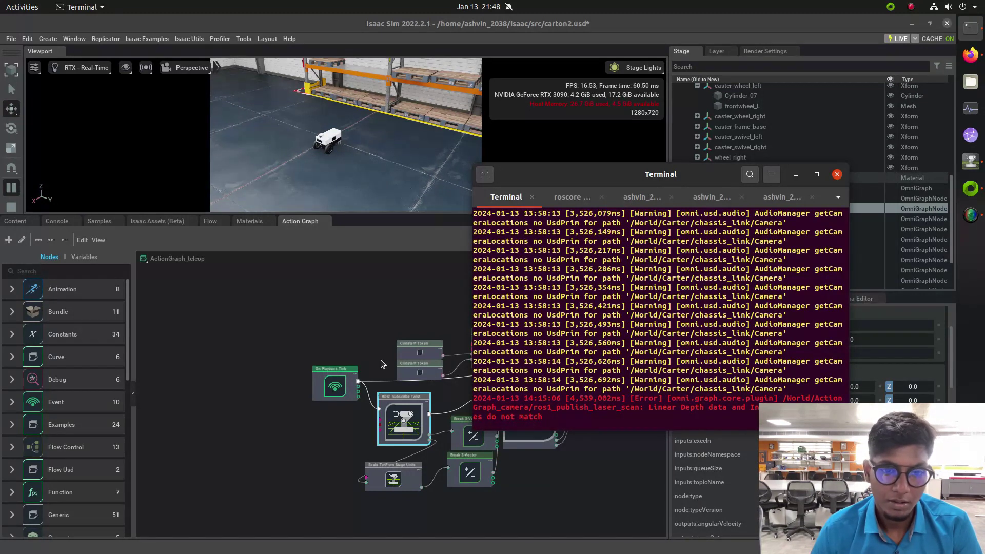
{"action": "left_click", "coordinate": [573, 201]}
{"action": "key", "text": "ctrl+c"}
Stop the keyboard teleop node and the /cmd_vel topic echo.
{"action": "left_click", "coordinate": [639, 205]}
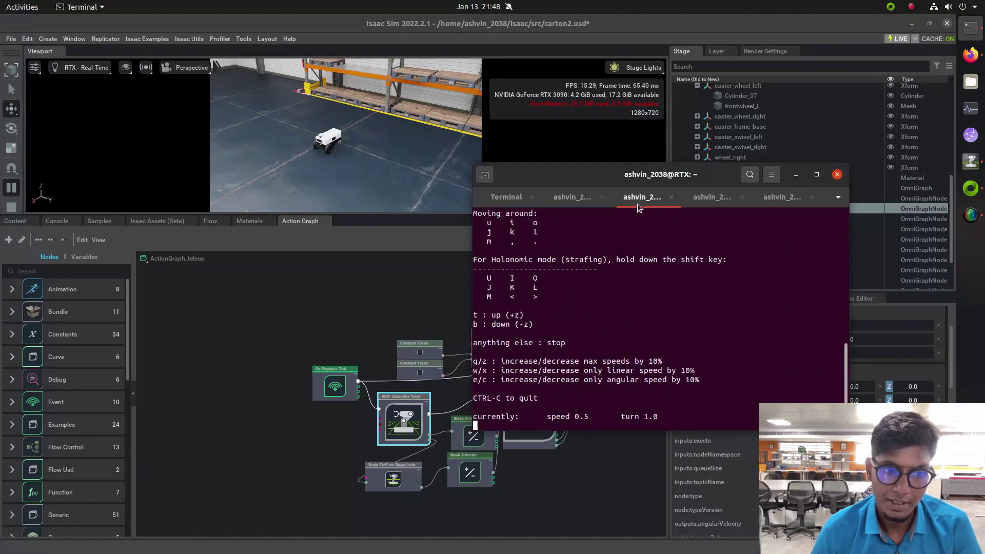
{"action": "key", "text": "ctrl+c"}
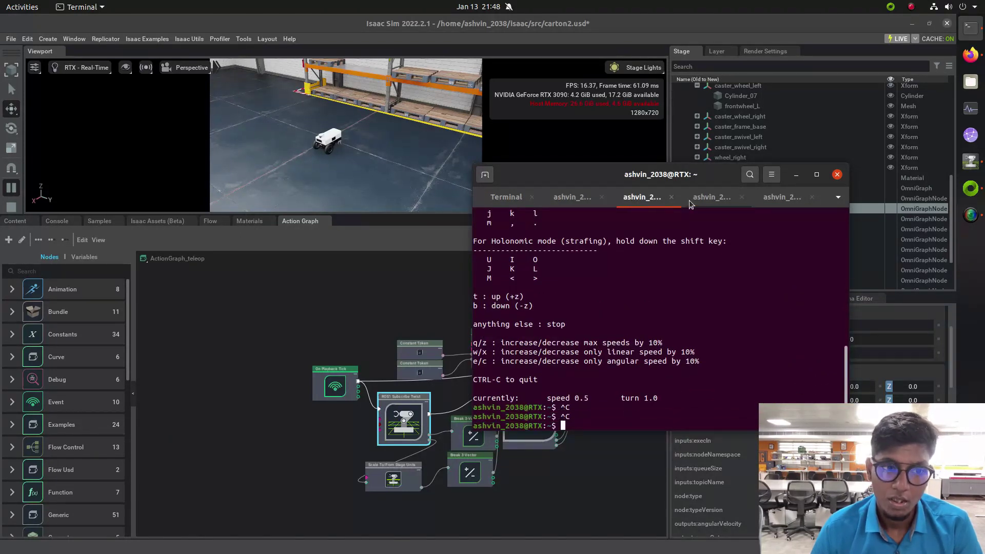
{"action": "left_click", "coordinate": [725, 203]}
{"action": "key", "text": "ctrl+c"}
{"action": "key", "text": "ctrl+c"}
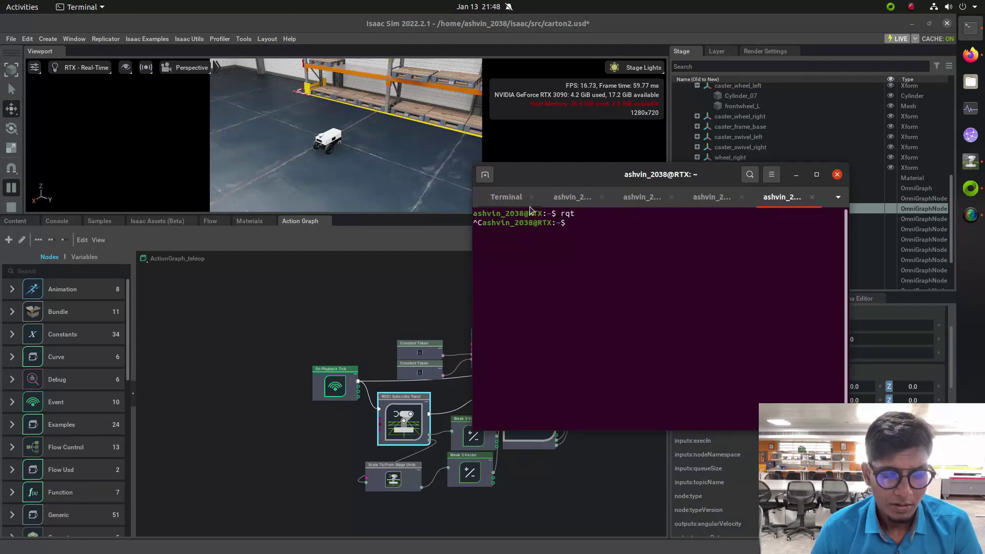
Shut down Isaac Sim from its log tab, choosing to save the scene.
{"action": "left_click", "coordinate": [524, 203]}
{"action": "key", "text": "ctrl+c"}
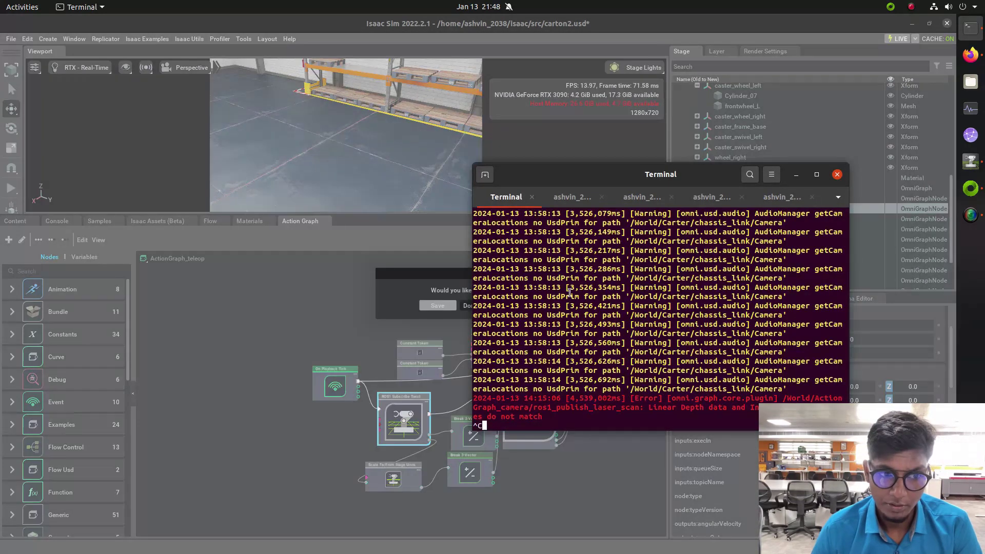
{"action": "left_click", "coordinate": [451, 310]}
{"action": "left_click", "coordinate": [450, 307]}
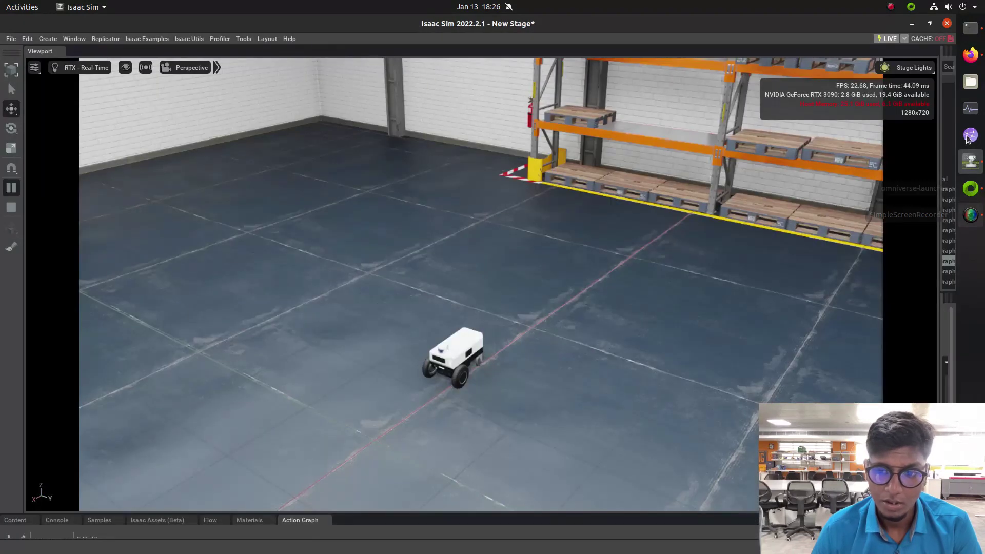
Bring the teleop terminal into view and drive the Carter robot forward with i.
{"action": "left_click", "coordinate": [975, 32]}
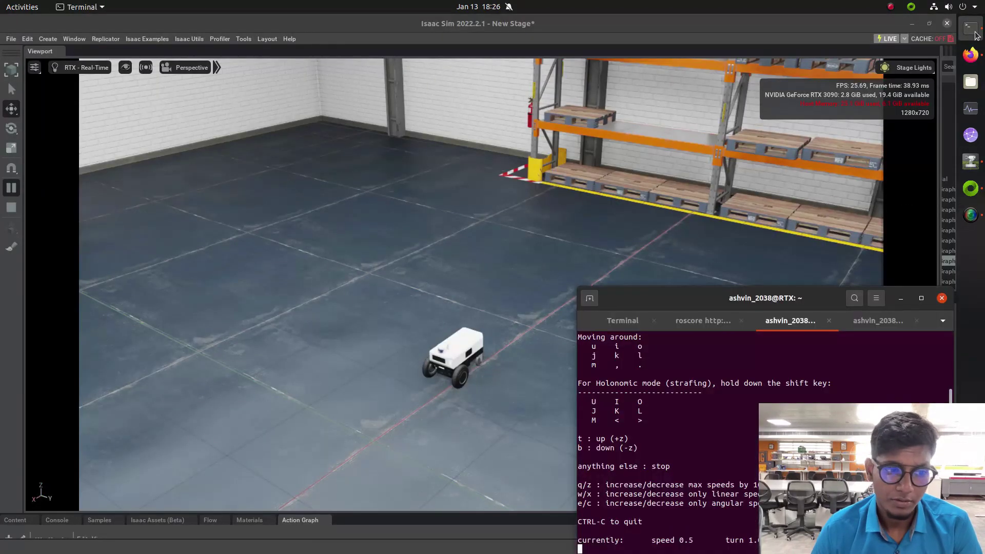
{"action": "left_click_drag", "start_coordinate": [728, 300], "coordinate": [721, 170]}
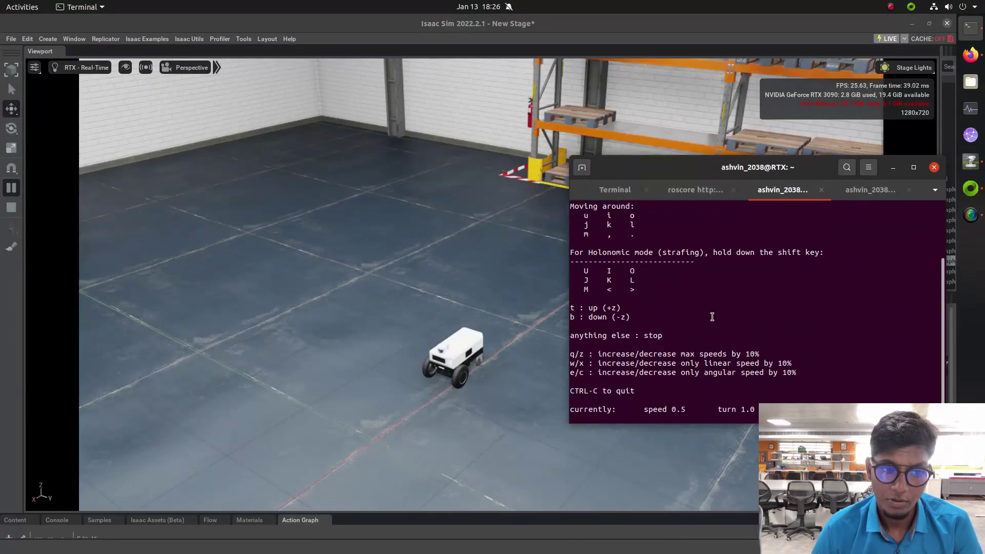
{"action": "key", "text": "i"}
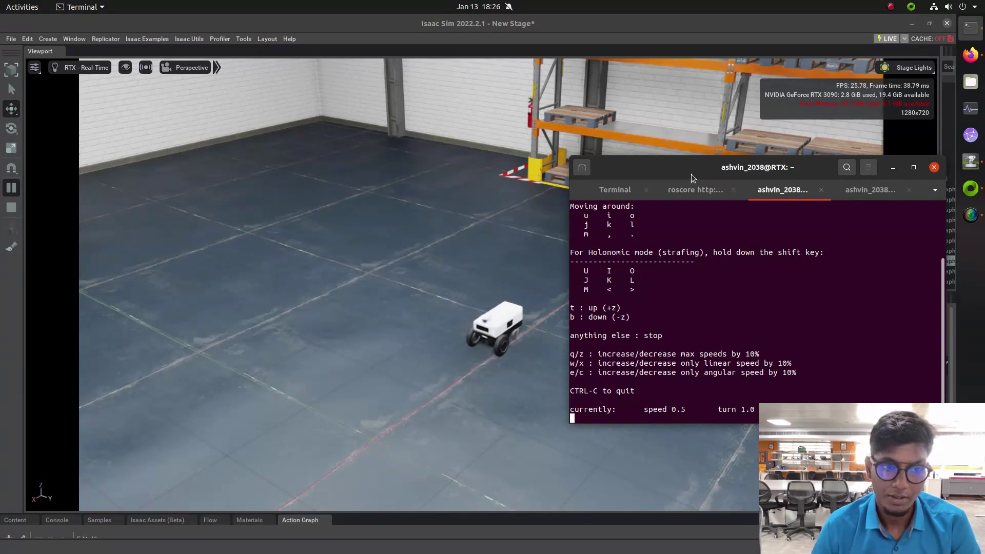
Turn the robot left with j and raise its max speeds with repeated q.
{"action": "left_click_drag", "start_coordinate": [687, 173], "coordinate": [123, 272]}
{"action": "key", "text": "j"}
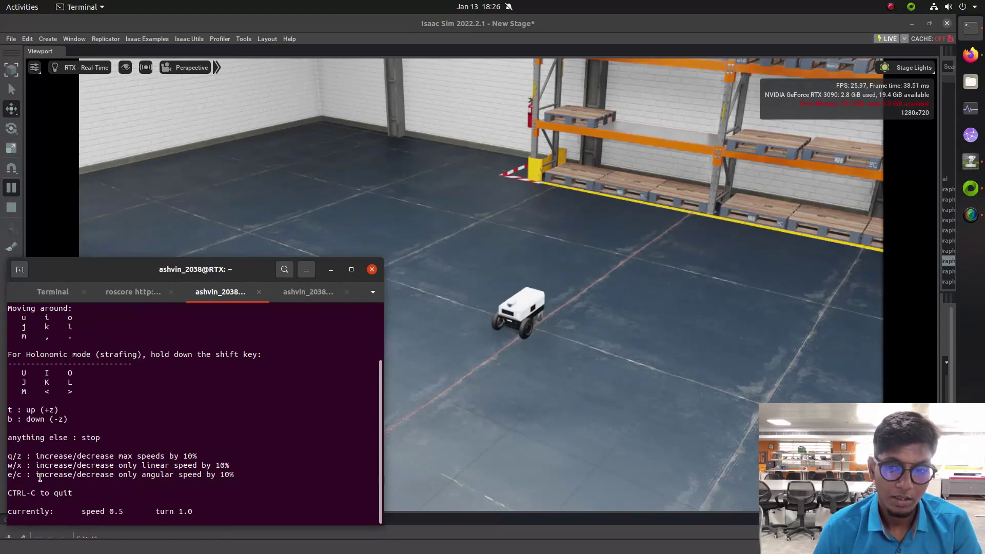
{"action": "key", "text": "q"}
{"action": "key", "text": "q"}
{"action": "key", "text": "q"}
{"action": "key", "text": "q"}
{"action": "key", "text": "q"}
{"action": "key", "text": "q"}
{"action": "key", "text": "q"}
{"action": "key", "text": "q"}
{"action": "key", "text": "q"}
{"action": "key", "text": "q"}
{"action": "key", "text": "q"}
{"action": "key", "text": "q"}
{"action": "key", "text": "q"}
{"action": "key", "text": "q"}
{"action": "key", "text": "q"}
{"action": "key", "text": "q"}
{"action": "key", "text": "q"}
{"action": "key", "text": "q"}
{"action": "key", "text": "q"}
{"action": "key", "text": "q"}
{"action": "key", "text": "q"}
{"action": "key", "text": "q"}
{"action": "key", "text": "q"}
{"action": "key", "text": "q"}
{"action": "key", "text": "q"}
{"action": "key", "text": "q"}
{"action": "key", "text": "q"}
{"action": "key", "text": "q"}
{"action": "key", "text": "q"}
{"action": "key", "text": "q"}
{"action": "key", "text": "q"}
{"action": "key", "text": "q"}
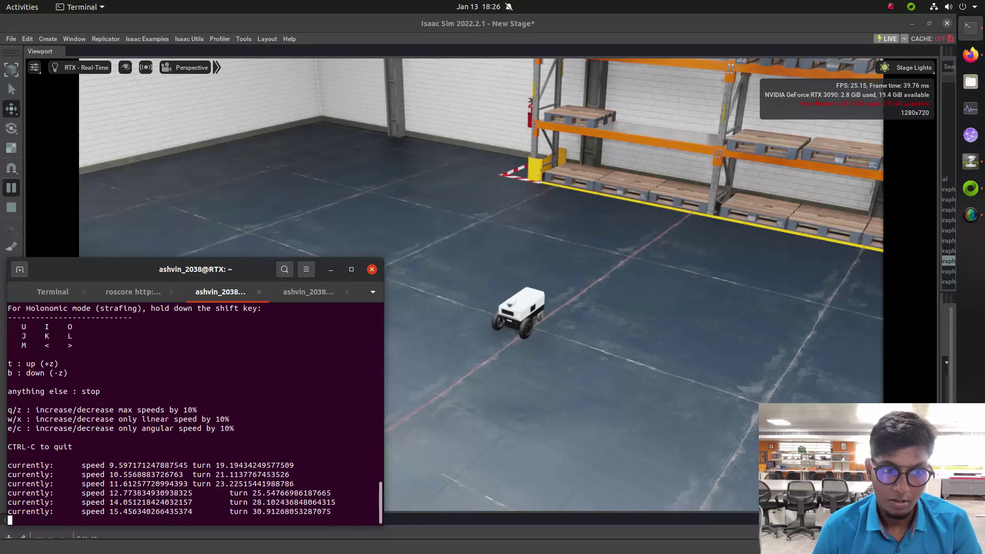